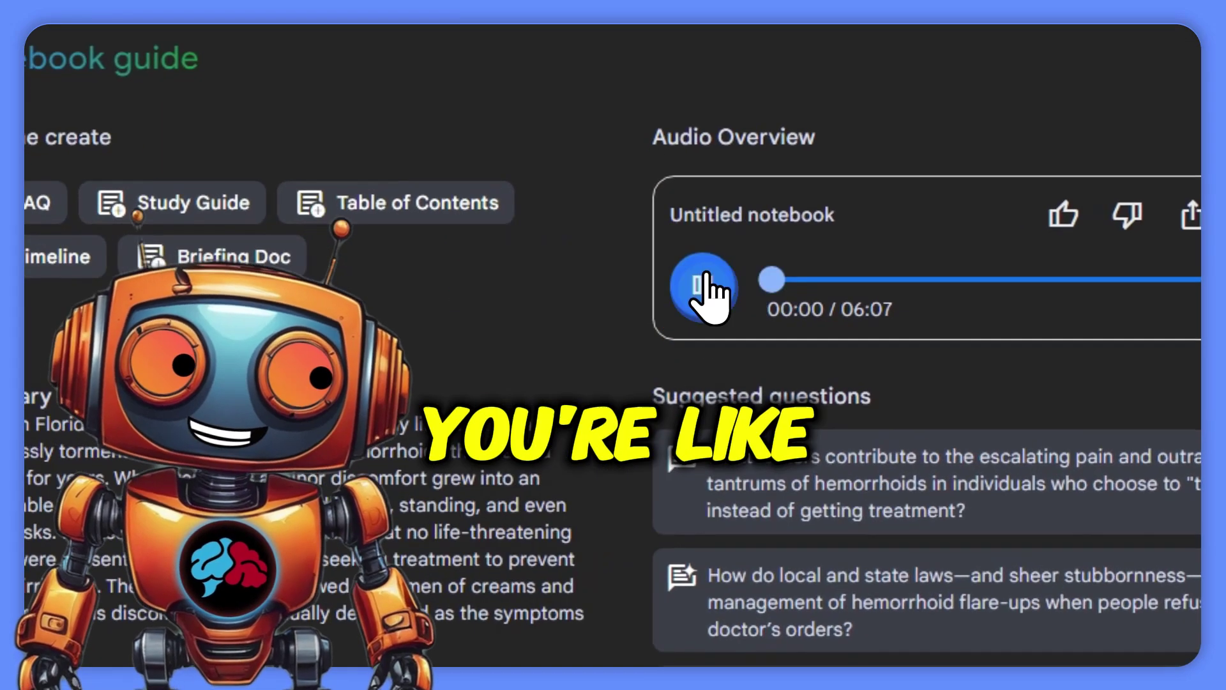
Play the notebook's 6:07 Audio Overview podcast from the start in NotebookLM
left_click(757, 305)
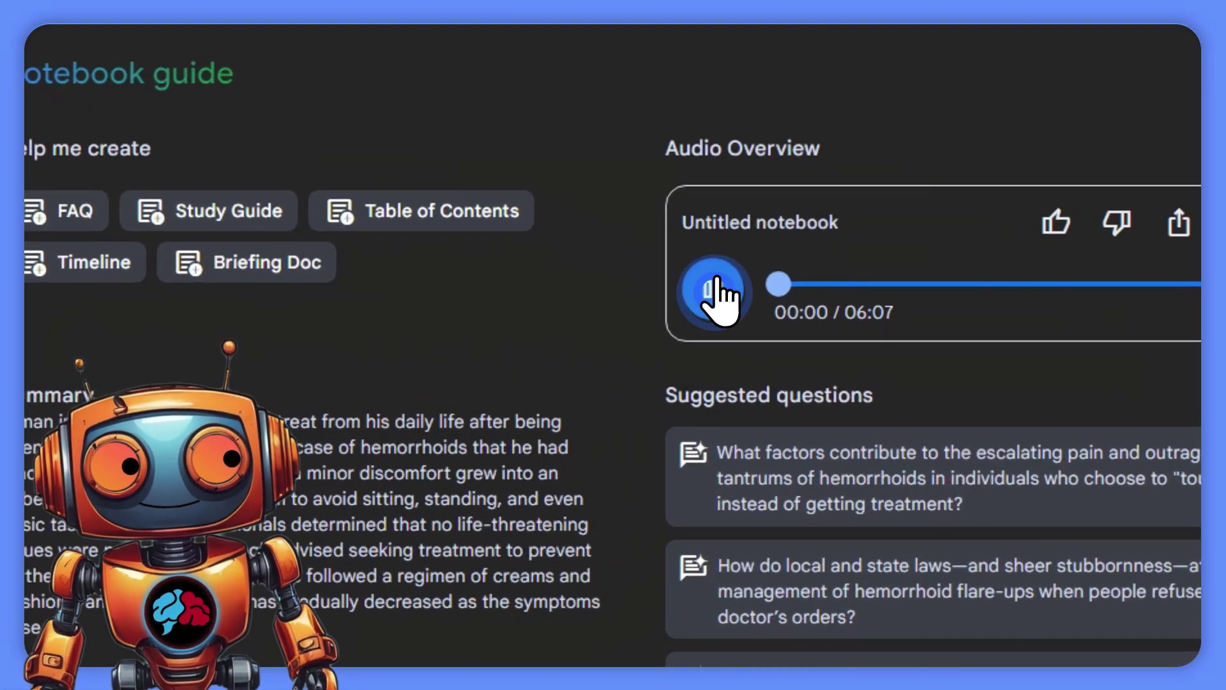
left_click(808, 326)
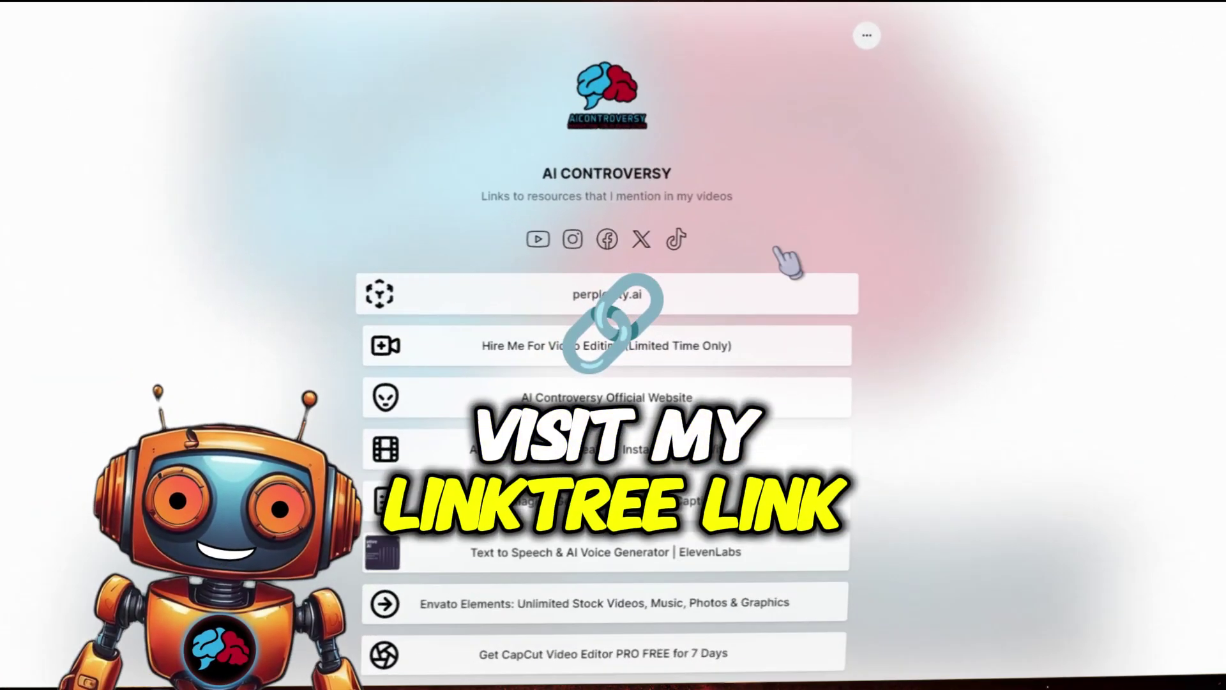
Scroll down the Linktree page toward the Perplexity prompt Ko-fi link
scroll(830, 255, "down", 8)
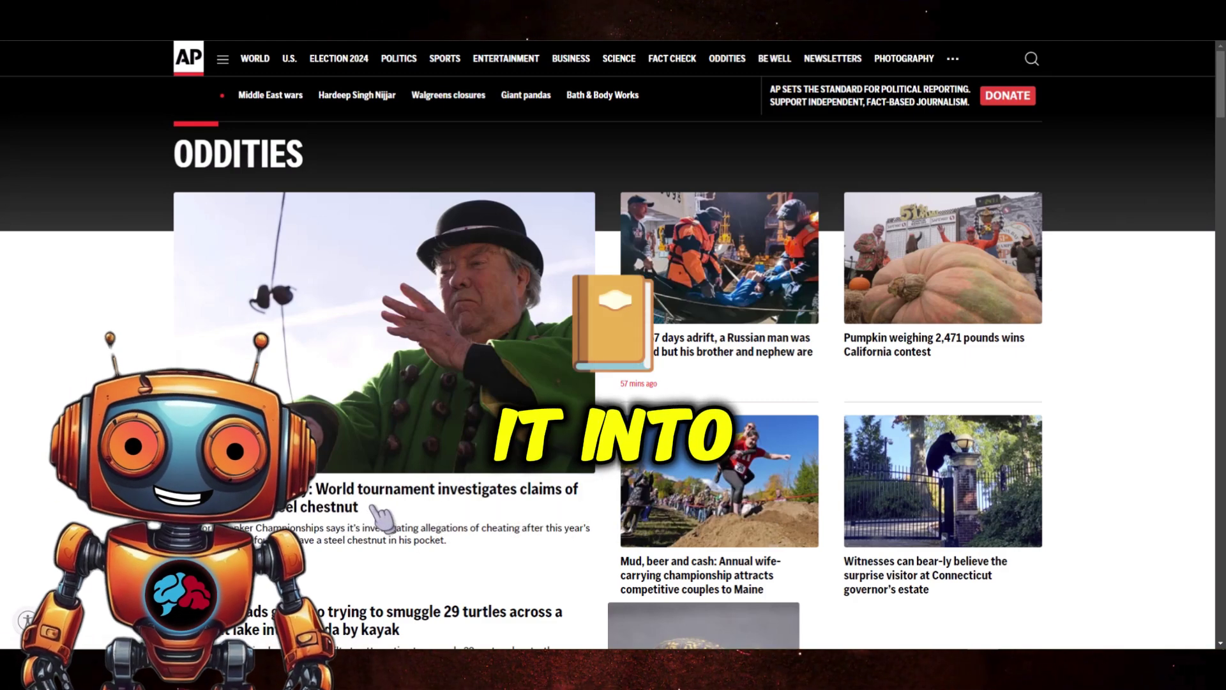
Copy the link address of the AP News story about kayak-smuggling 29 turtles
scroll(383, 520, "down", 3)
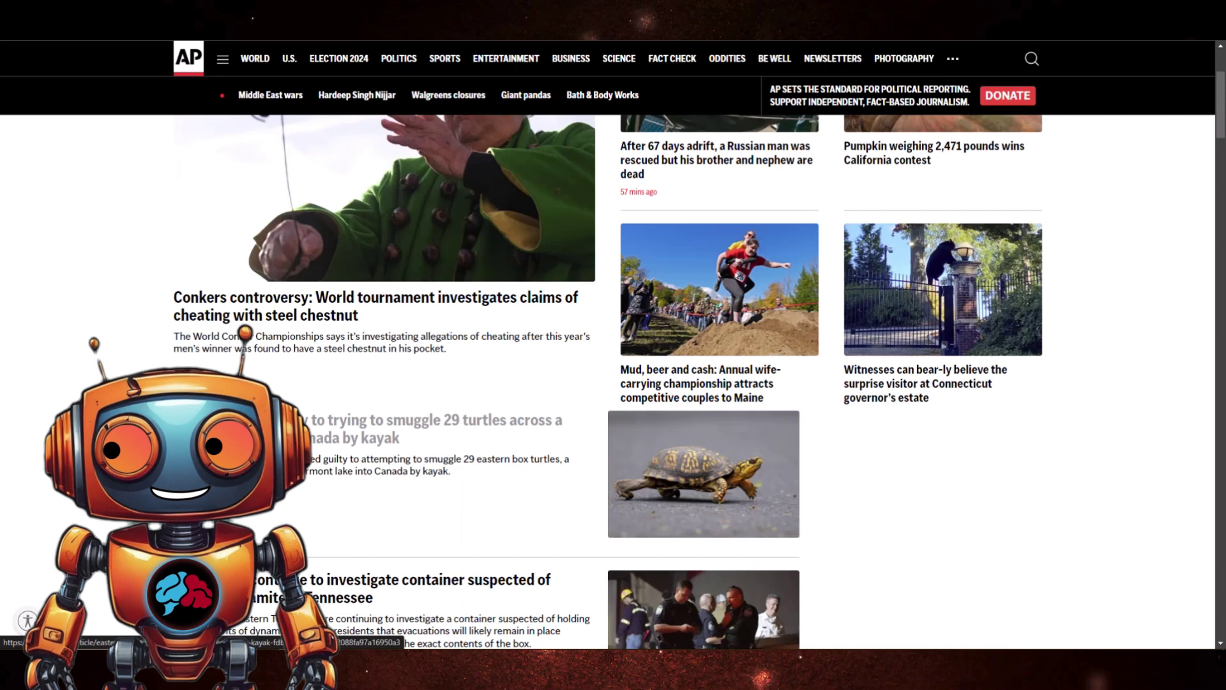
right_click(297, 414)
left_click(414, 489)
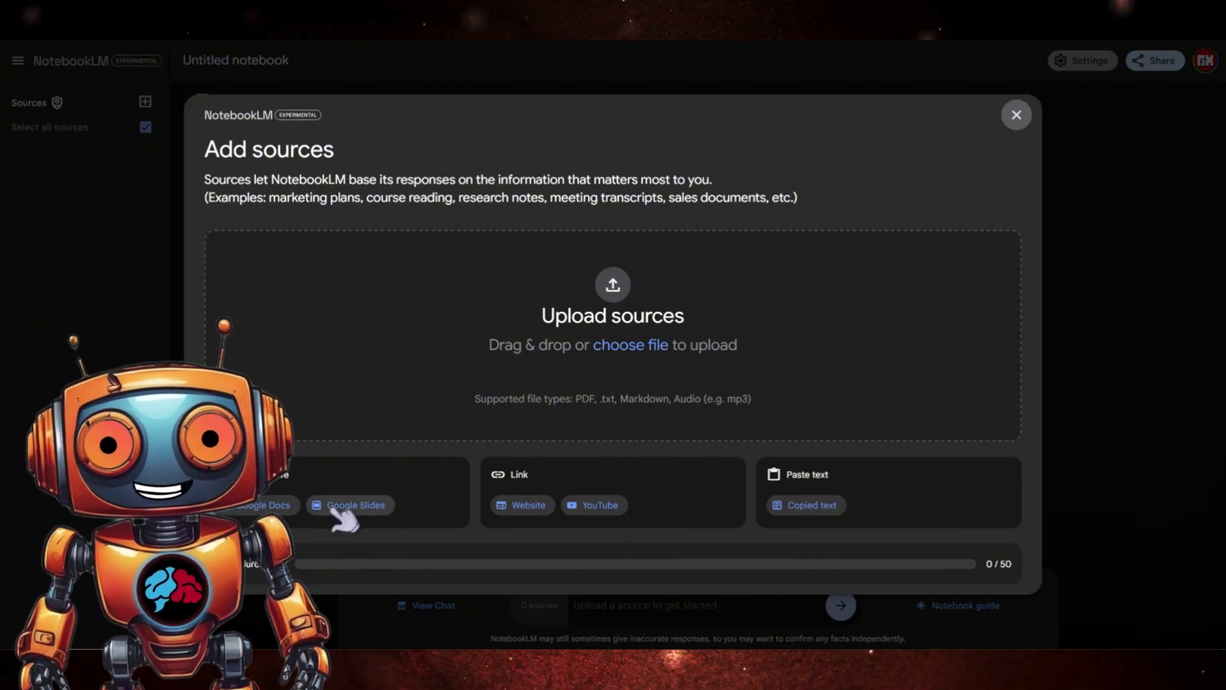
Paste the copied AP News turtle article URL as a Website source and insert it
left_click(531, 506)
right_click(315, 278)
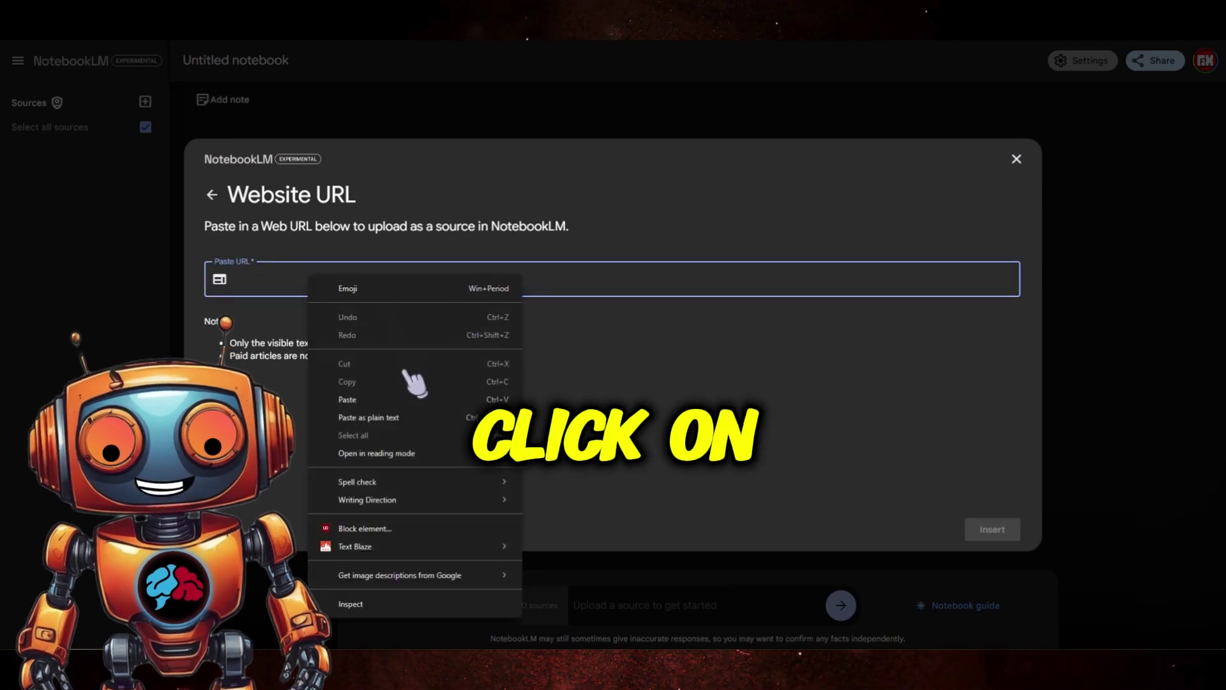
left_click(473, 396)
left_click(993, 529)
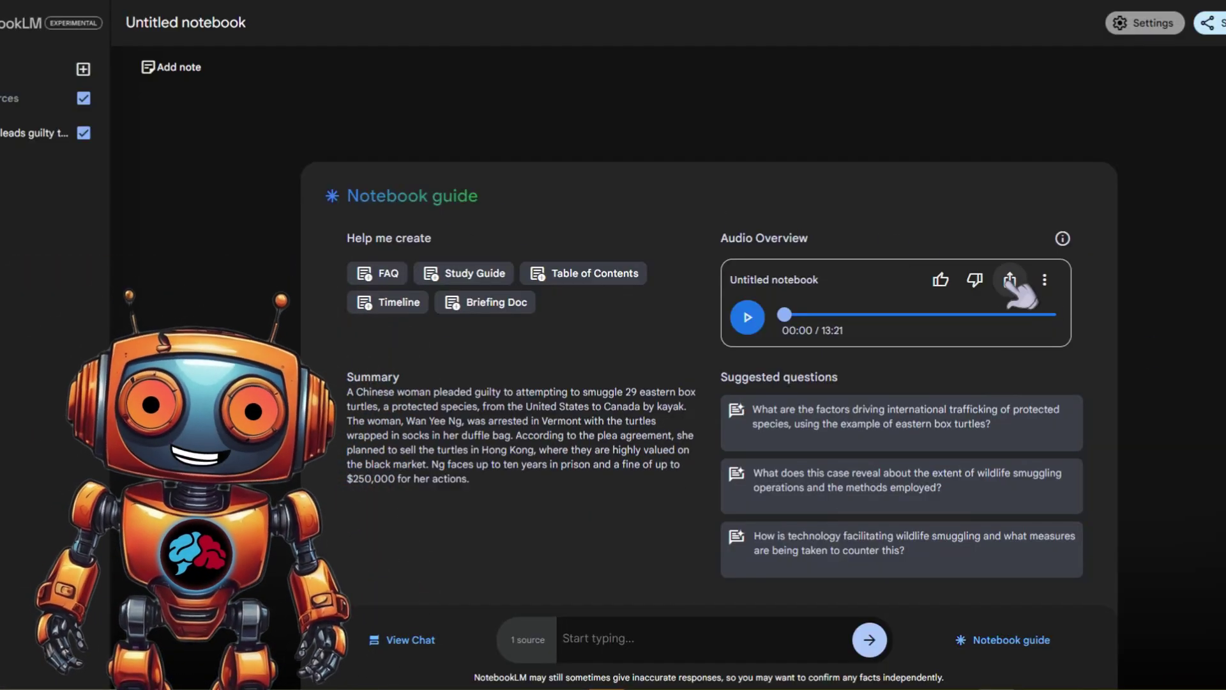
Upload 29 turtles.wav as a second source, then select its entire transcript text
left_click(83, 69)
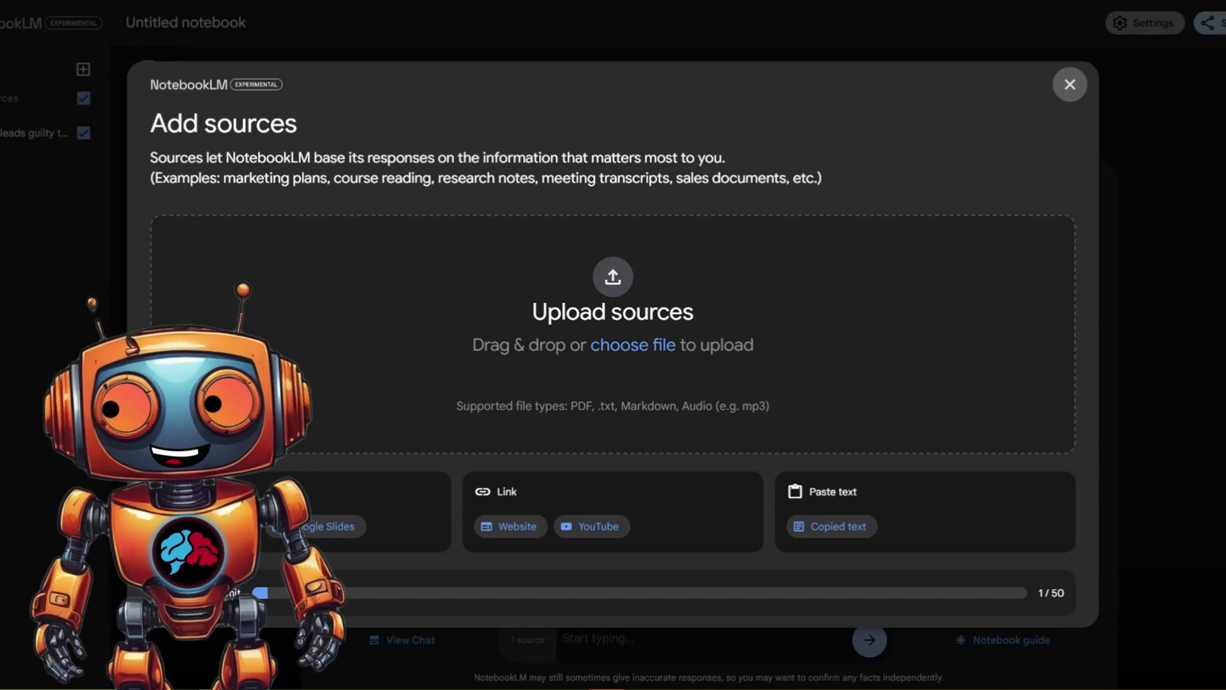
left_click_drag(1214, 268, 548, 262)
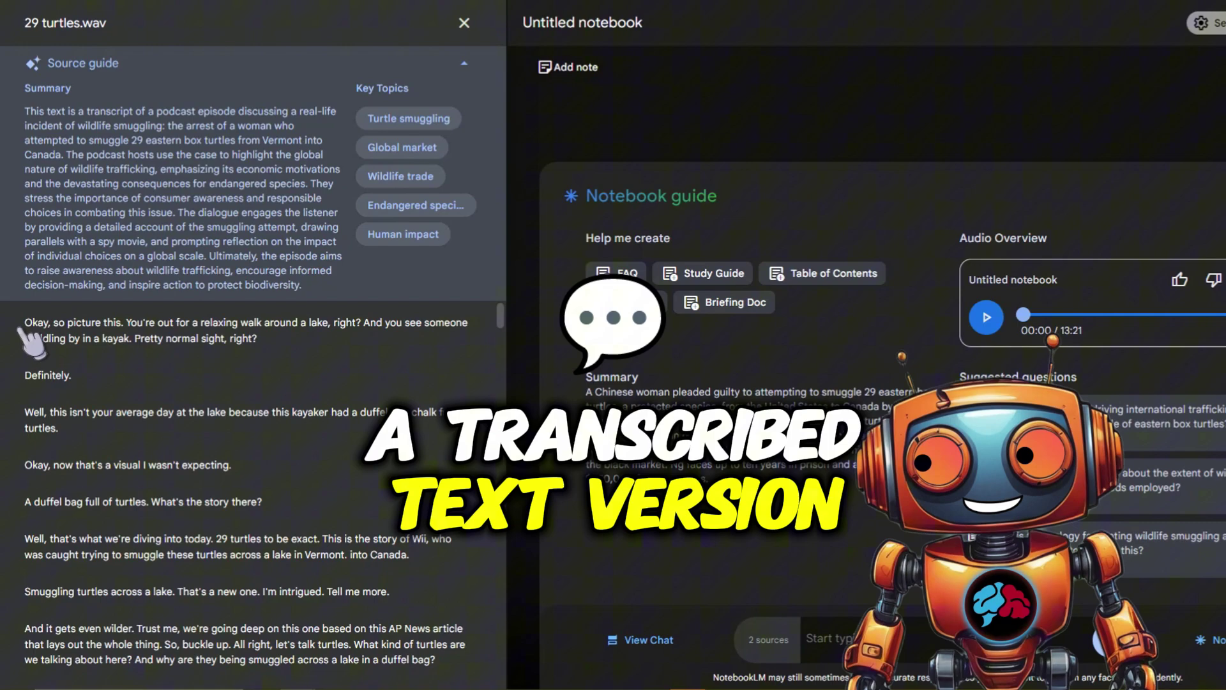
left_click_drag(21, 331, 130, 422)
scroll(210, 549, "down", 15)
left_click_drag(176, 550, 322, 550)
scroll(321, 549, "down", 15)
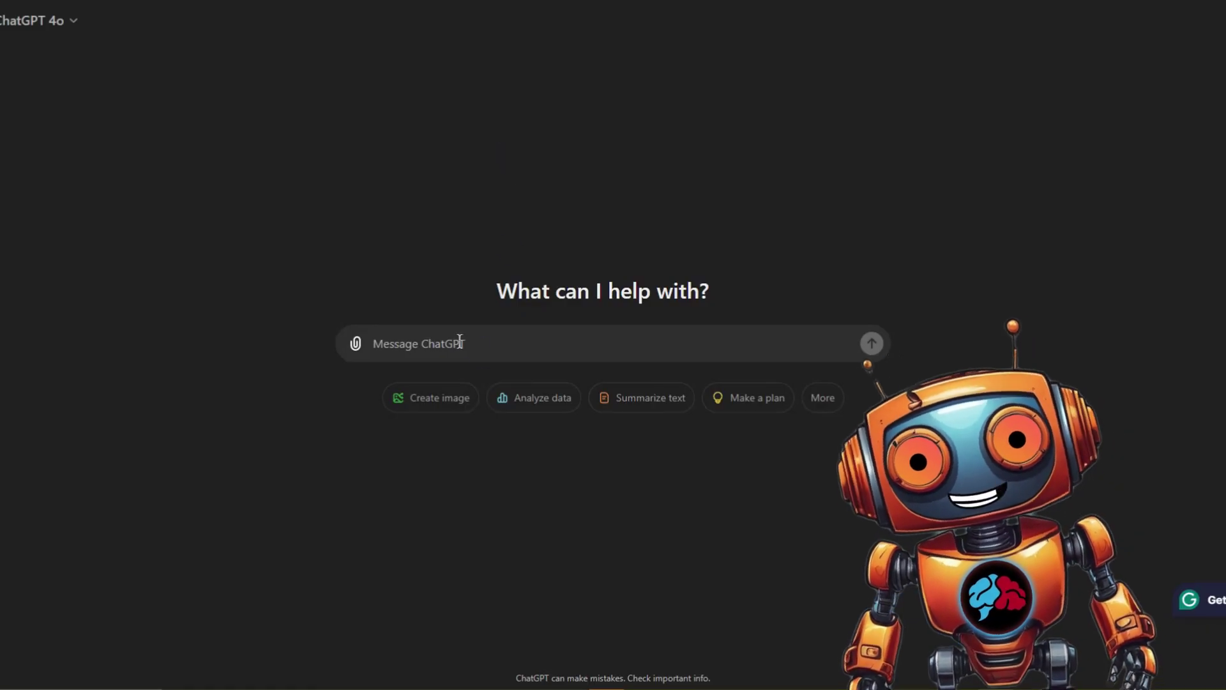
Send ChatGPT the speaker-separation prompt
key("ctrl+v")
scroll(853, 287, "down", 10)
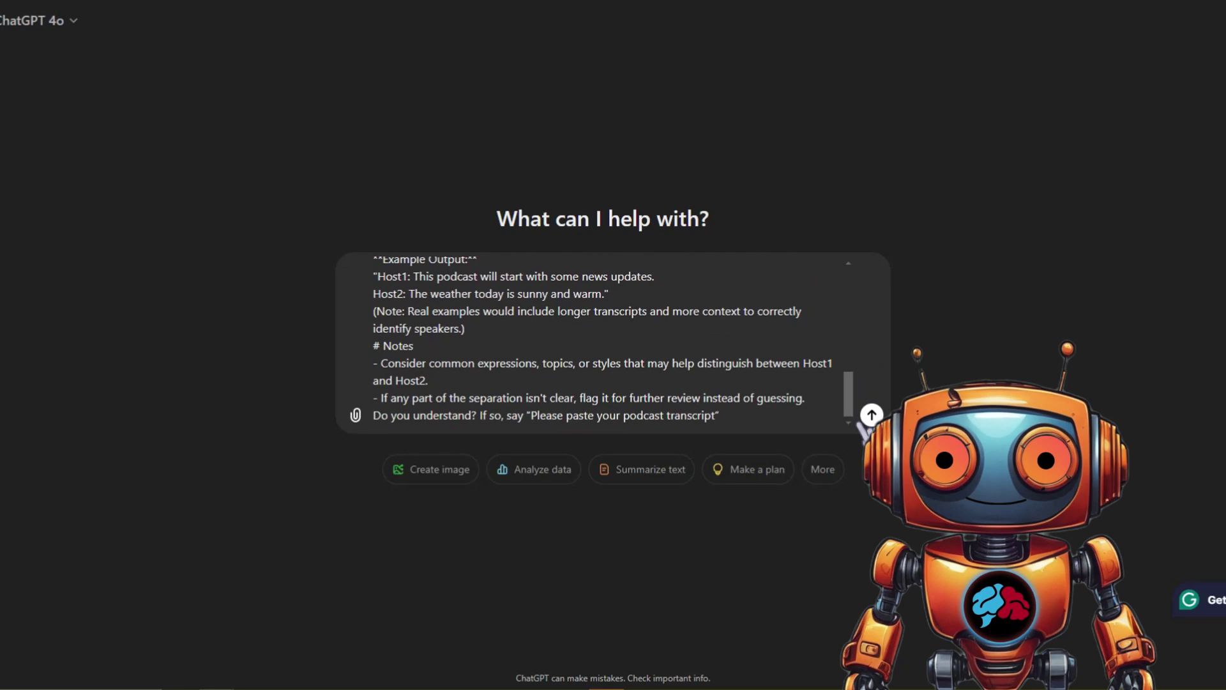
key("Return")
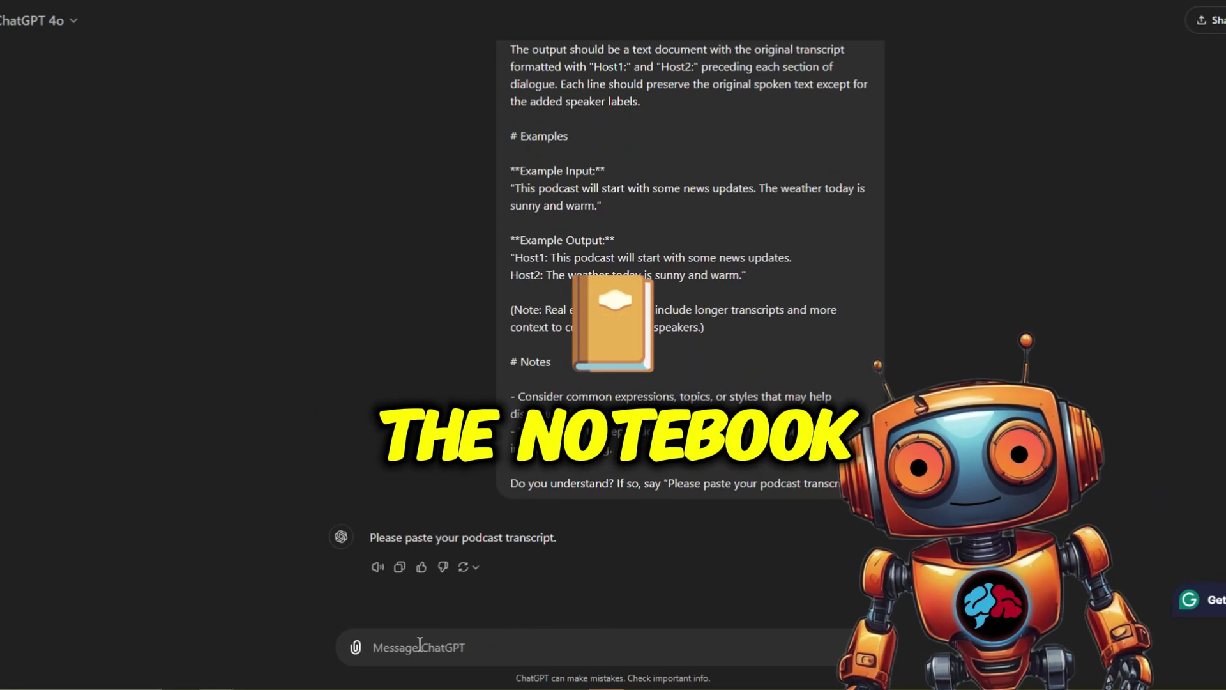
Send the podcast transcript for Host1/Host2 labelling and select the labelled reply
key("ctrl+v")
key("Return")
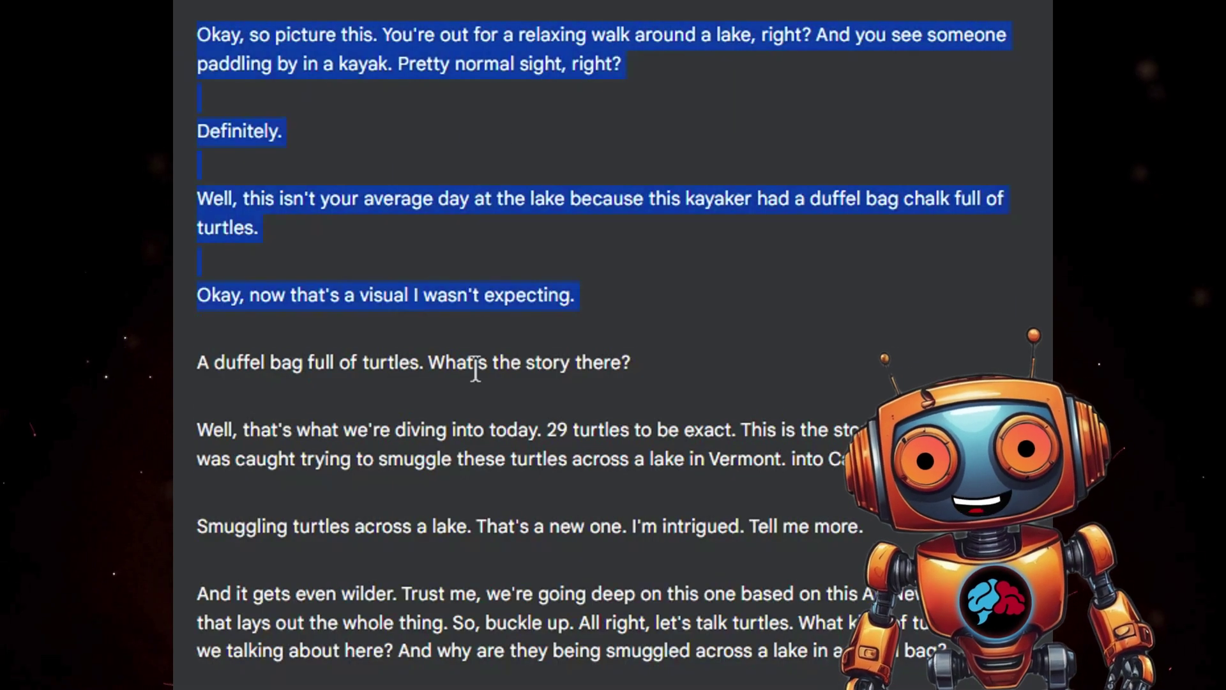
left_click_drag(479, 369, 506, 669)
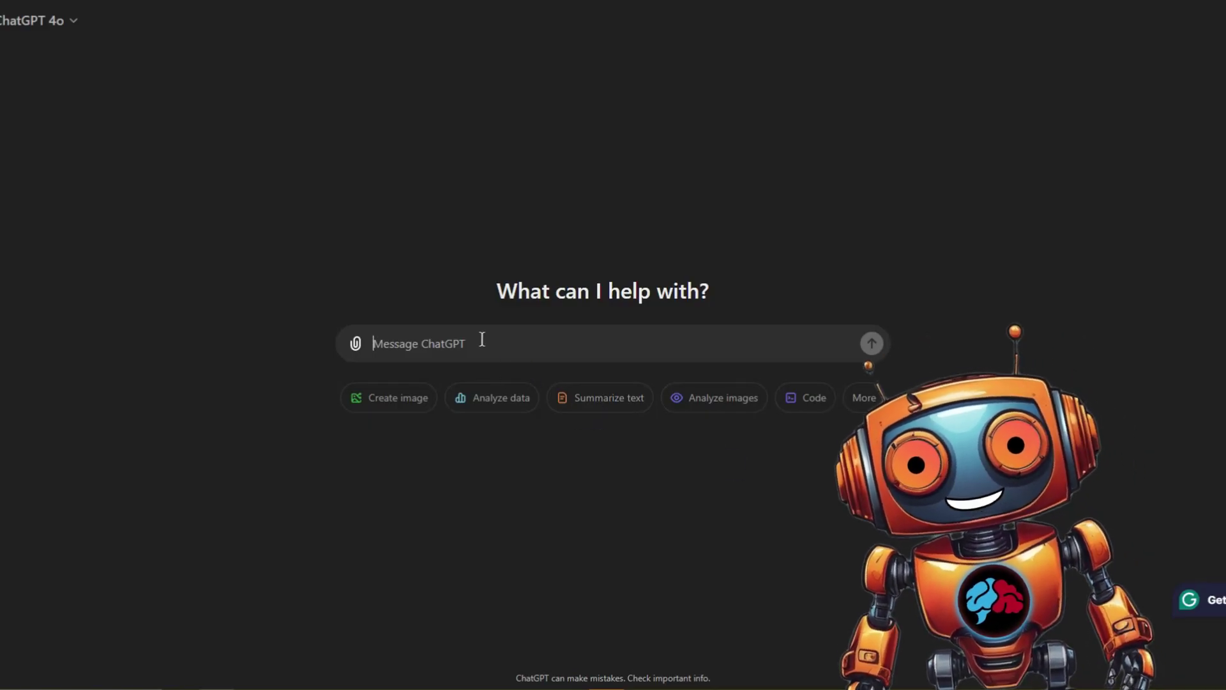
Send the POV voice-over prompt to get a first-person YouTube script from the turtle transcript
key("ctrl+v")
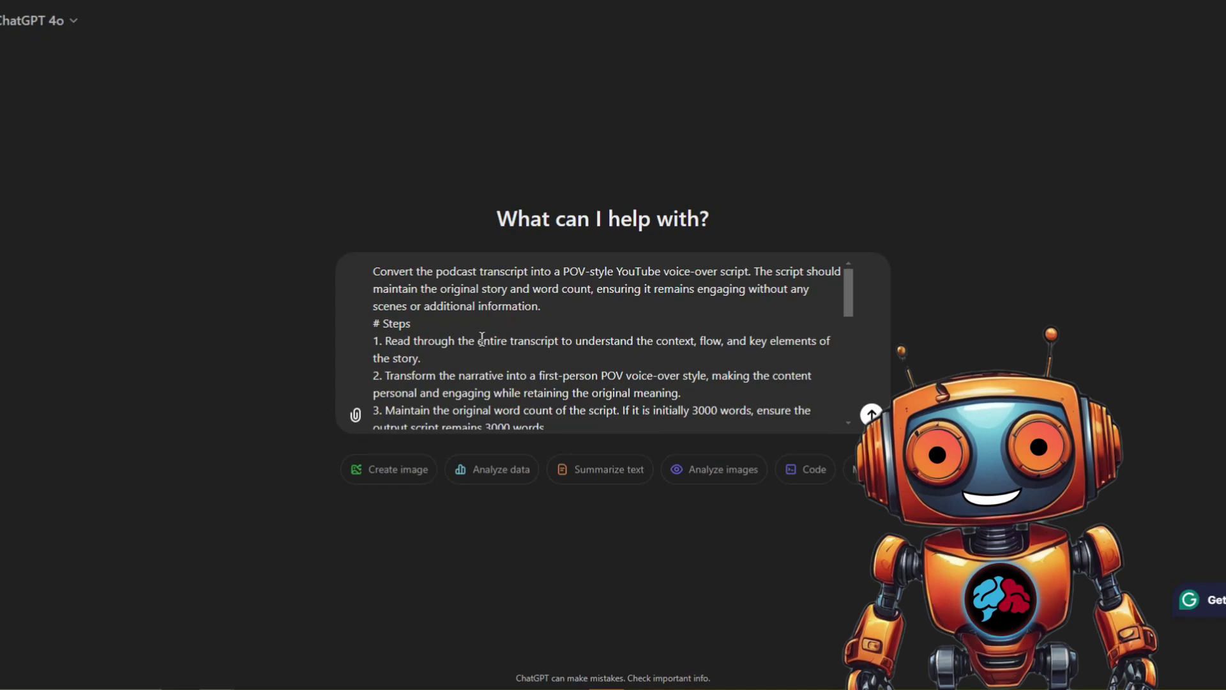
left_click(871, 417)
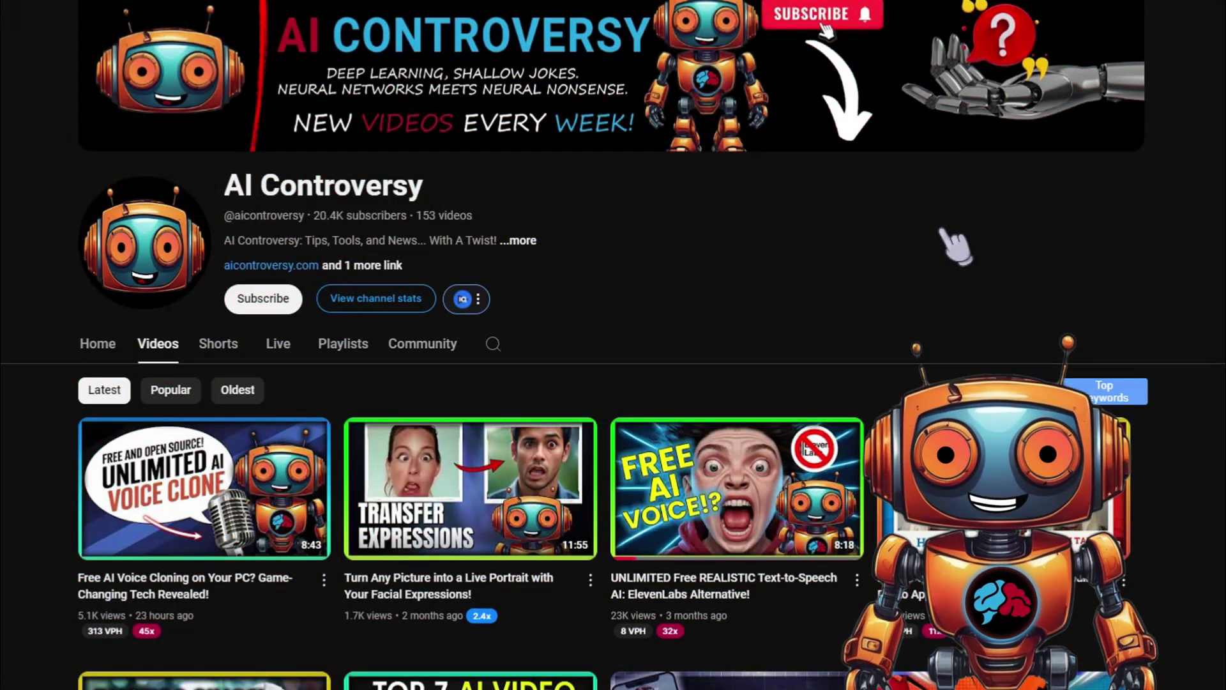
scroll(955, 246, "down", 5)
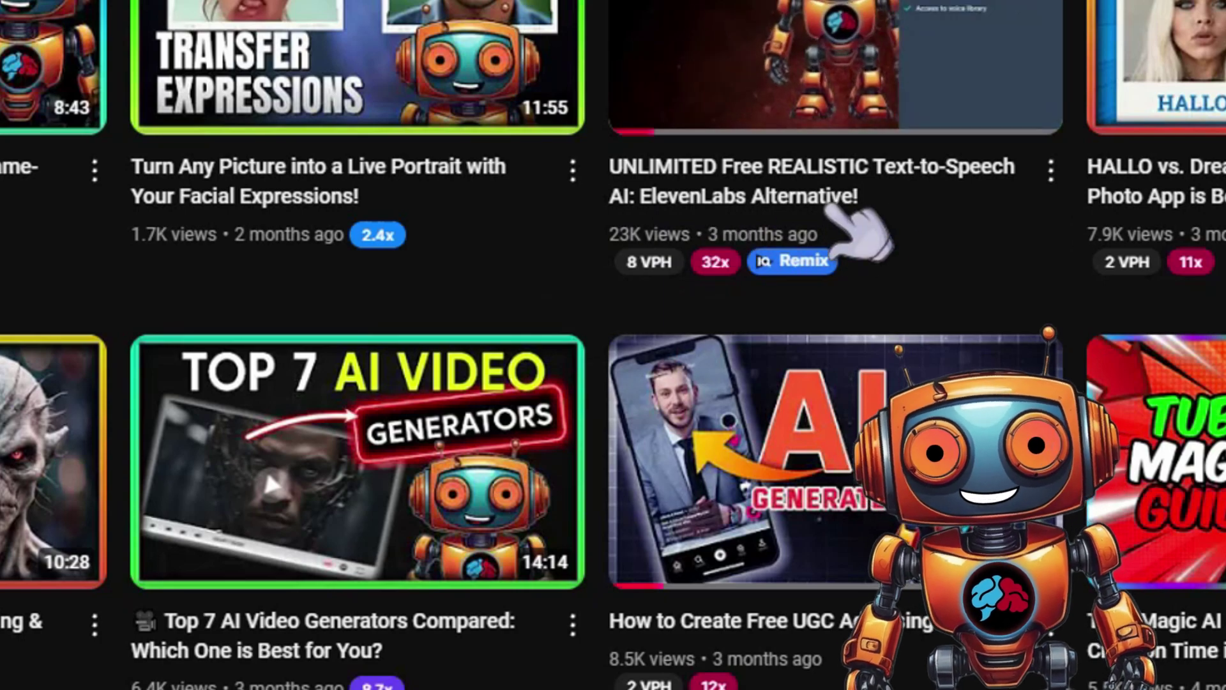
Check the VPH badge on the YouTube channel page and scroll through its video grid
mouse_move(1126, 255)
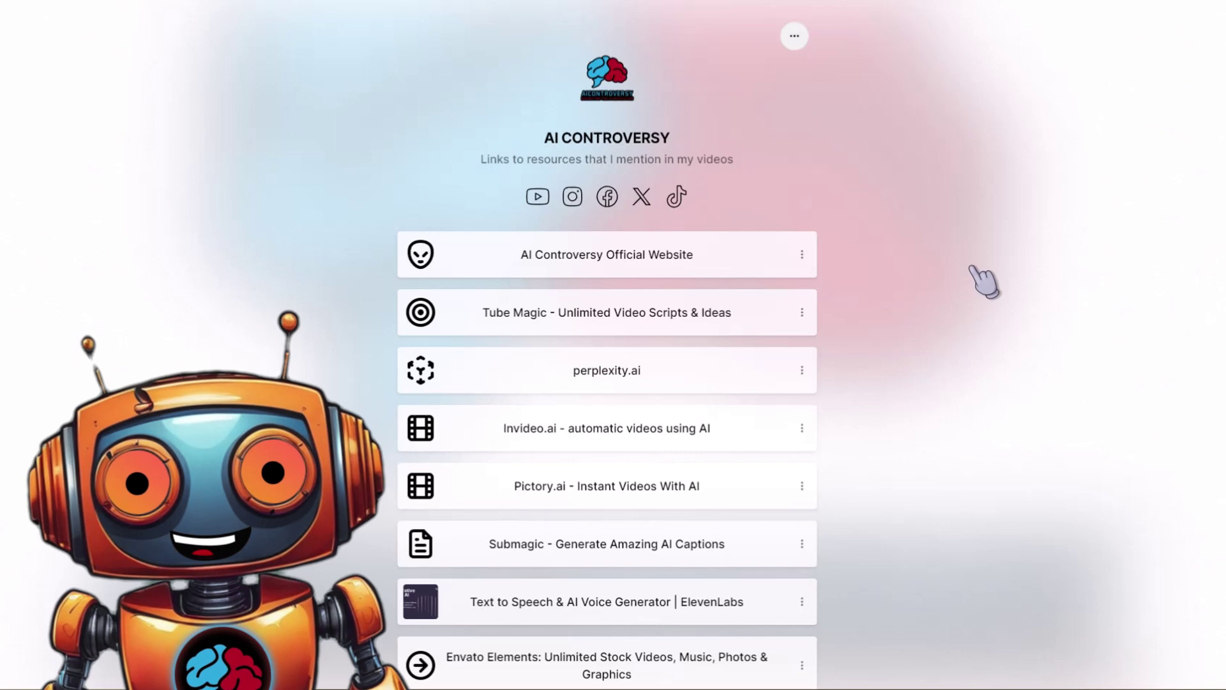
scroll(977, 278, "down", 2)
scroll(978, 278, "down", 4)
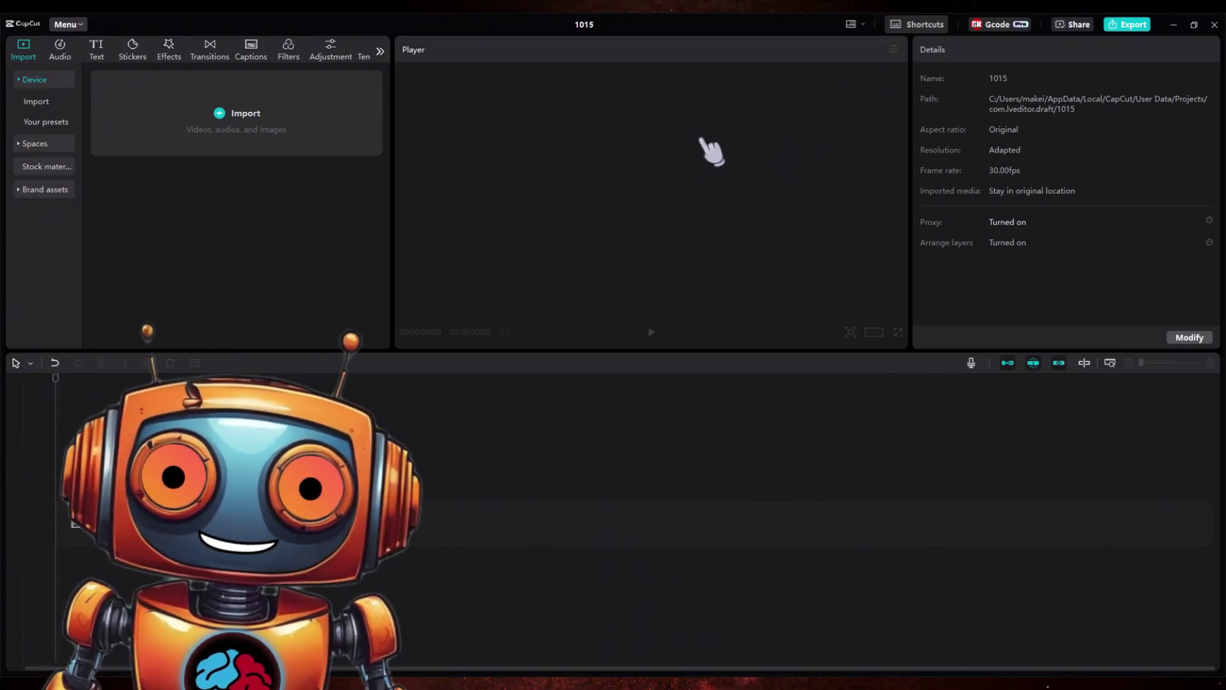
Import 29 turtles.wav and drop it at the start of project 1015's audio track
left_click_drag(329, 278, 306, 262)
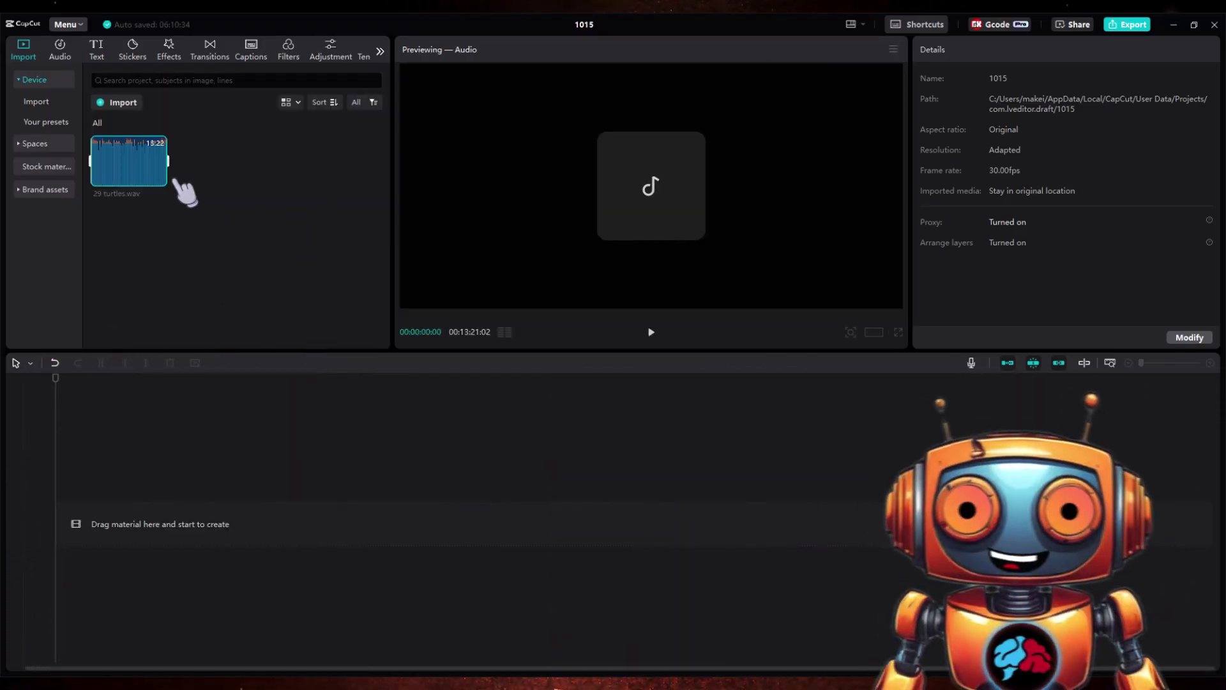
left_click_drag(123, 527, 120, 560)
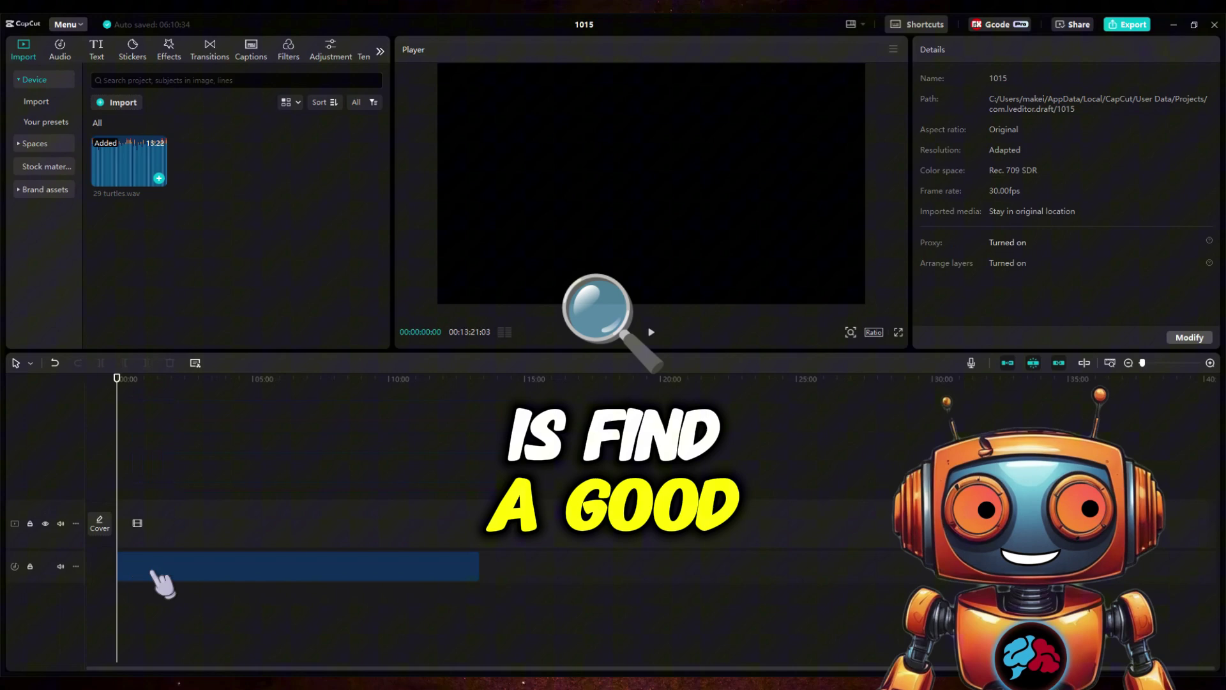
left_click_drag(158, 578, 163, 575)
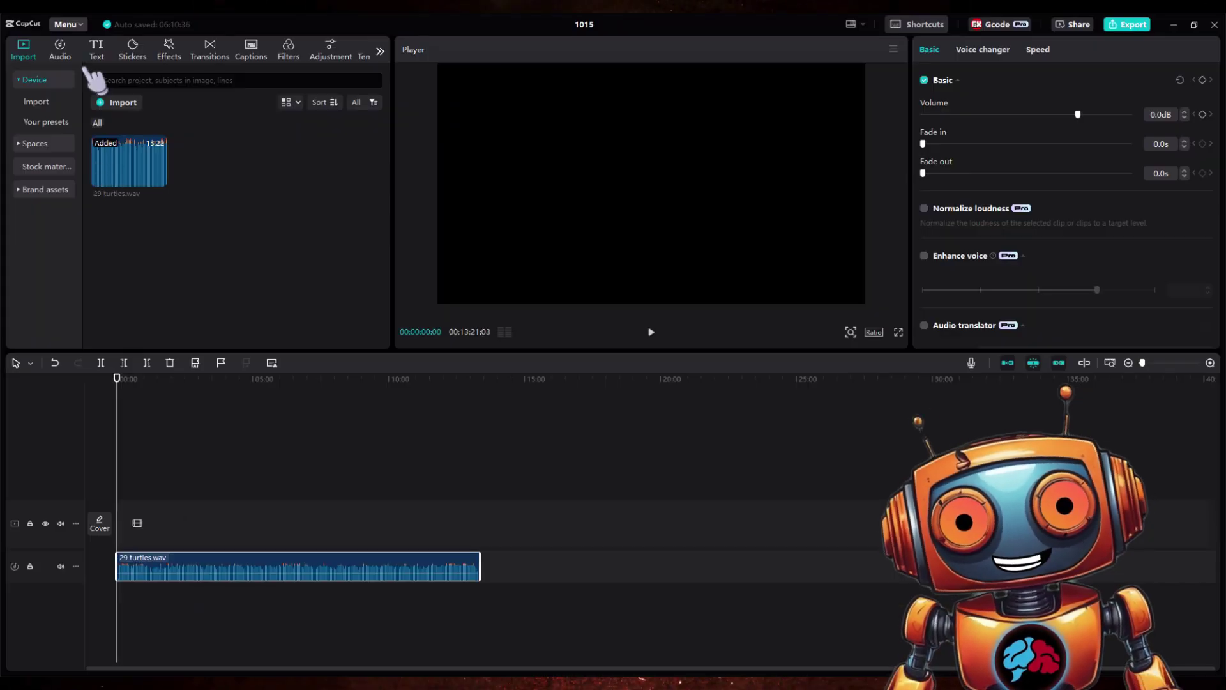
Save CapCut's Edit settings (15.0 s image duration), then import robot2024.png onto the timeline
left_click(75, 26)
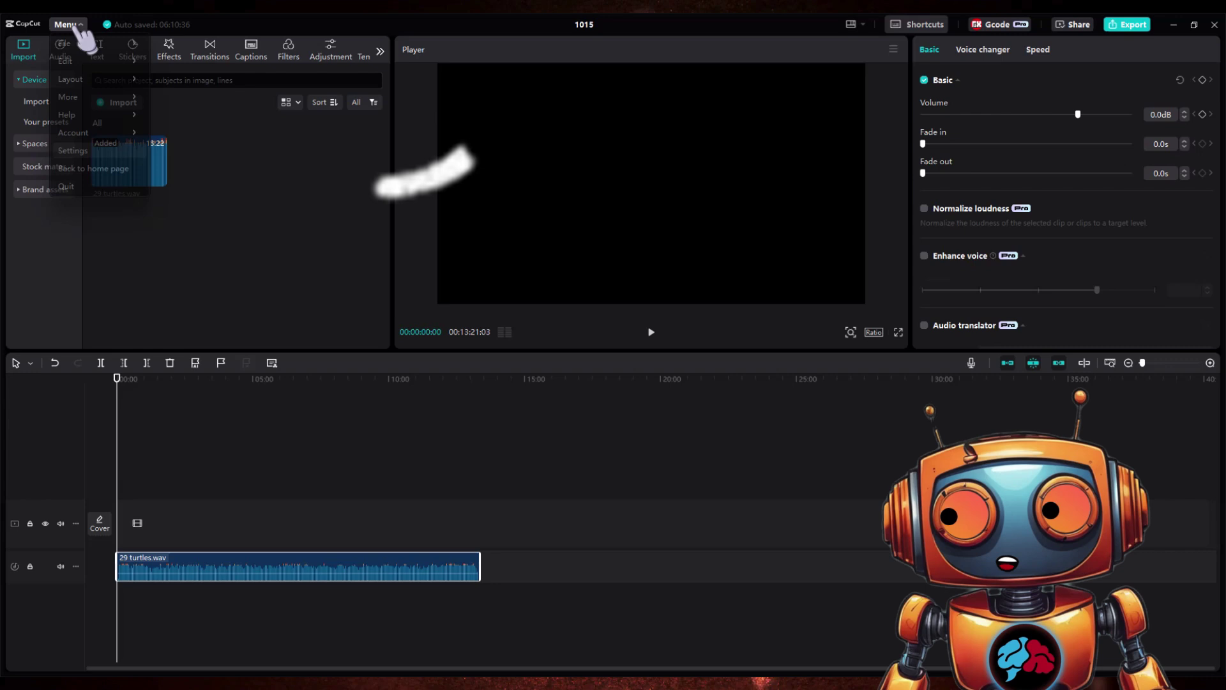
left_click(73, 152)
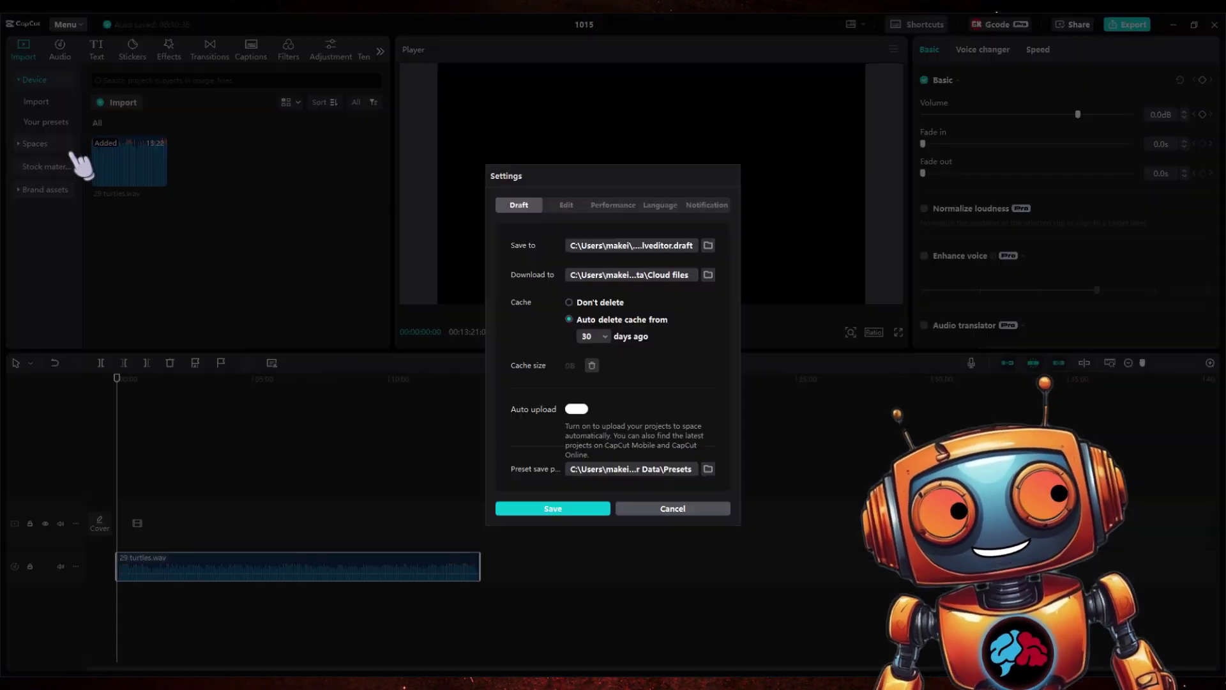
left_click(566, 205)
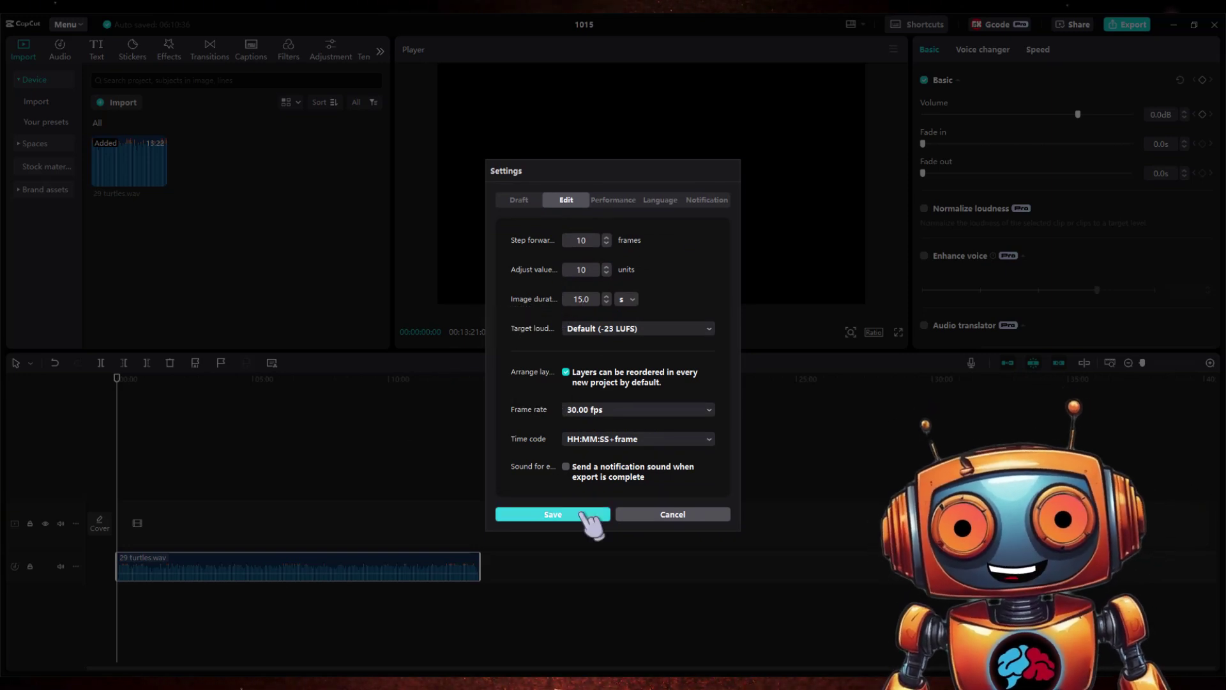
left_click(553, 514)
left_click_drag(1198, 440, 284, 260)
left_click_drag(216, 161, 189, 447)
Place the robot2024.png image clip on the timeline and play the project to check its position
left_click(1155, 364)
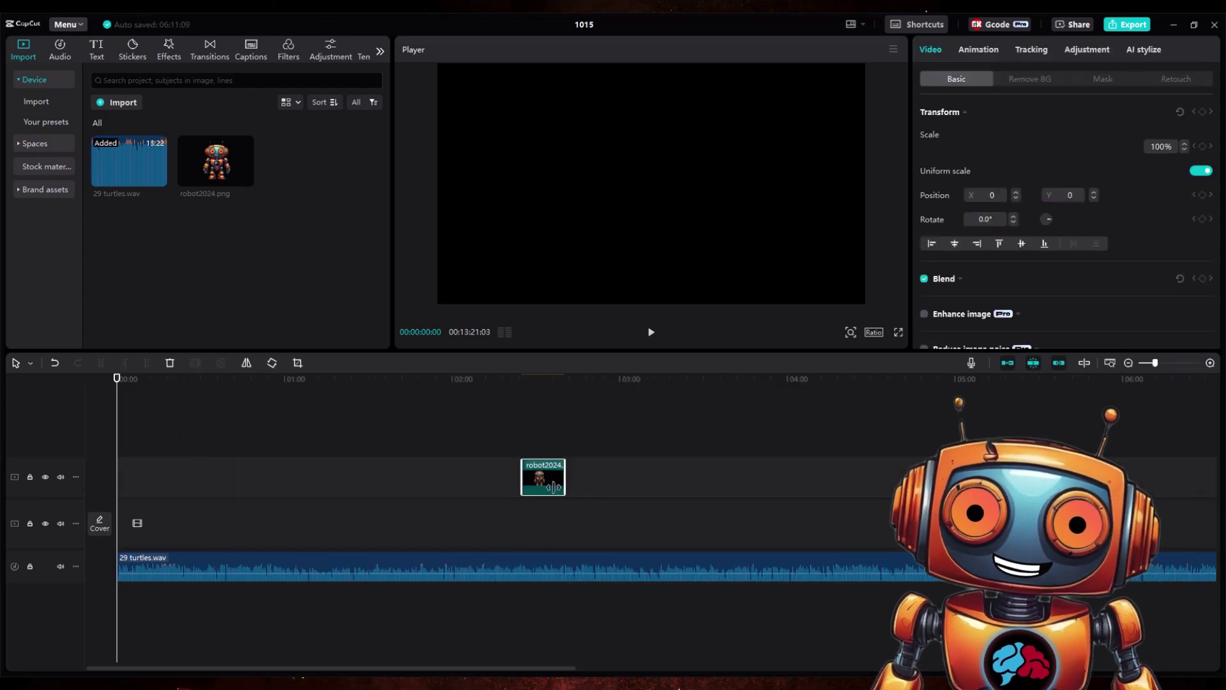
left_click_drag(543, 476, 147, 416)
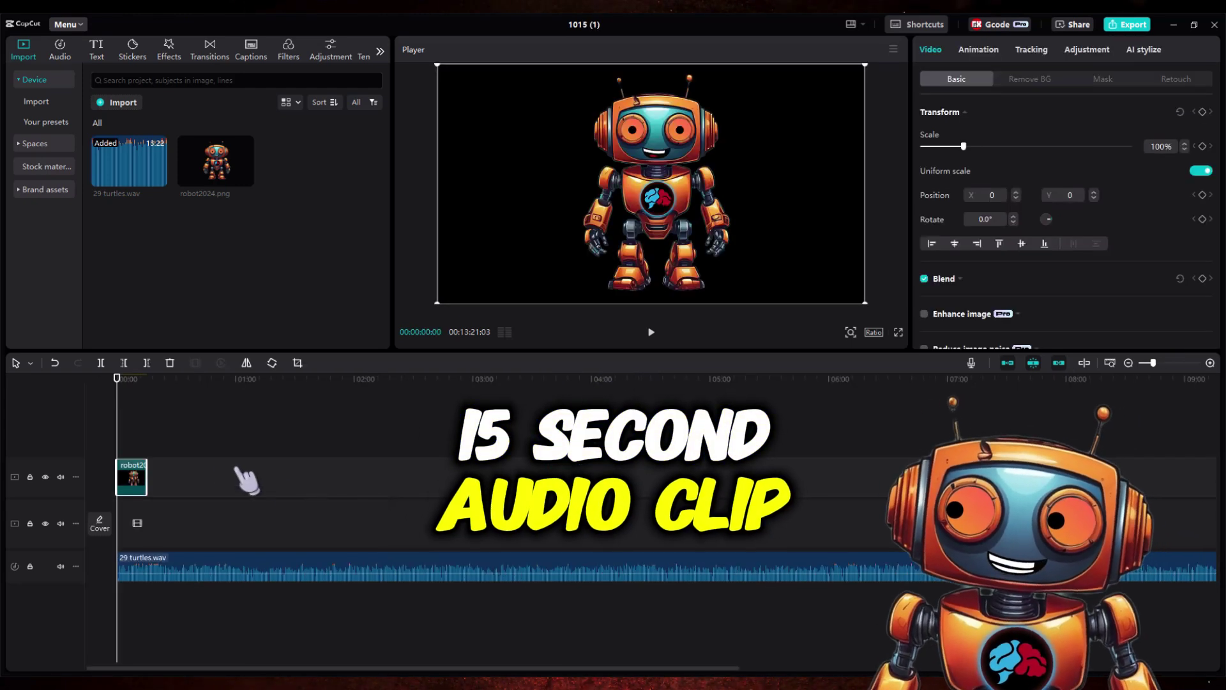
left_click(650, 332)
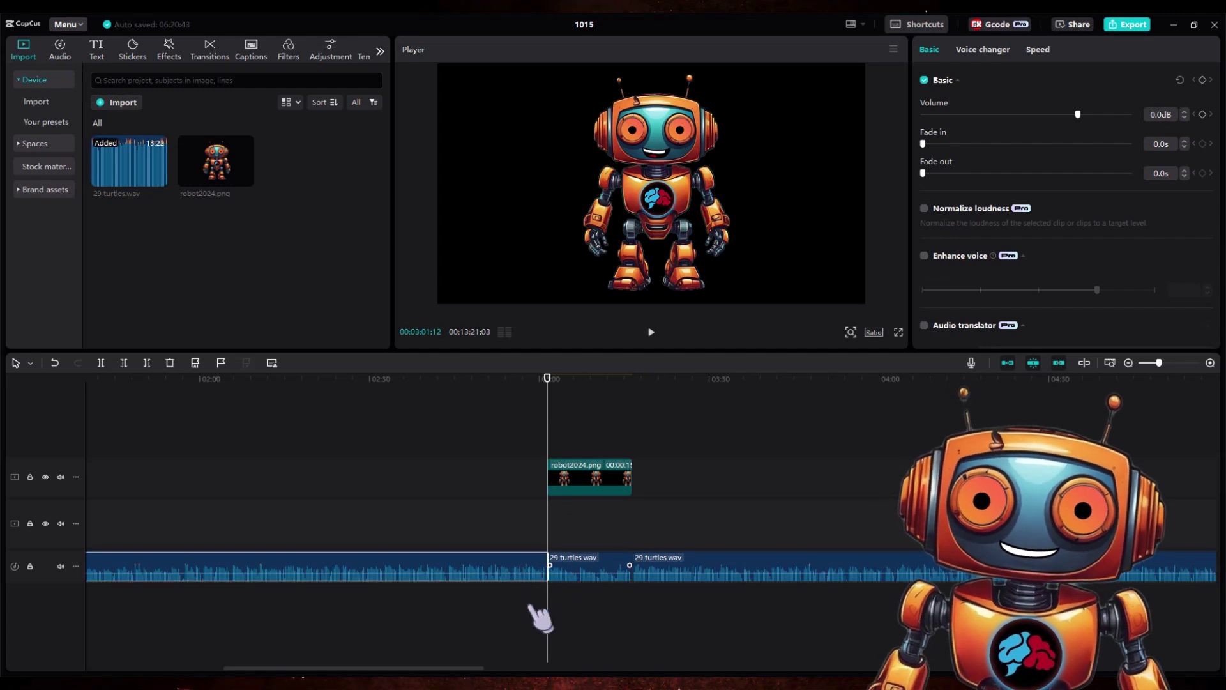
Delete the 29 turtles.wav audio before and after the 15-second section
key("Delete")
left_click(669, 566)
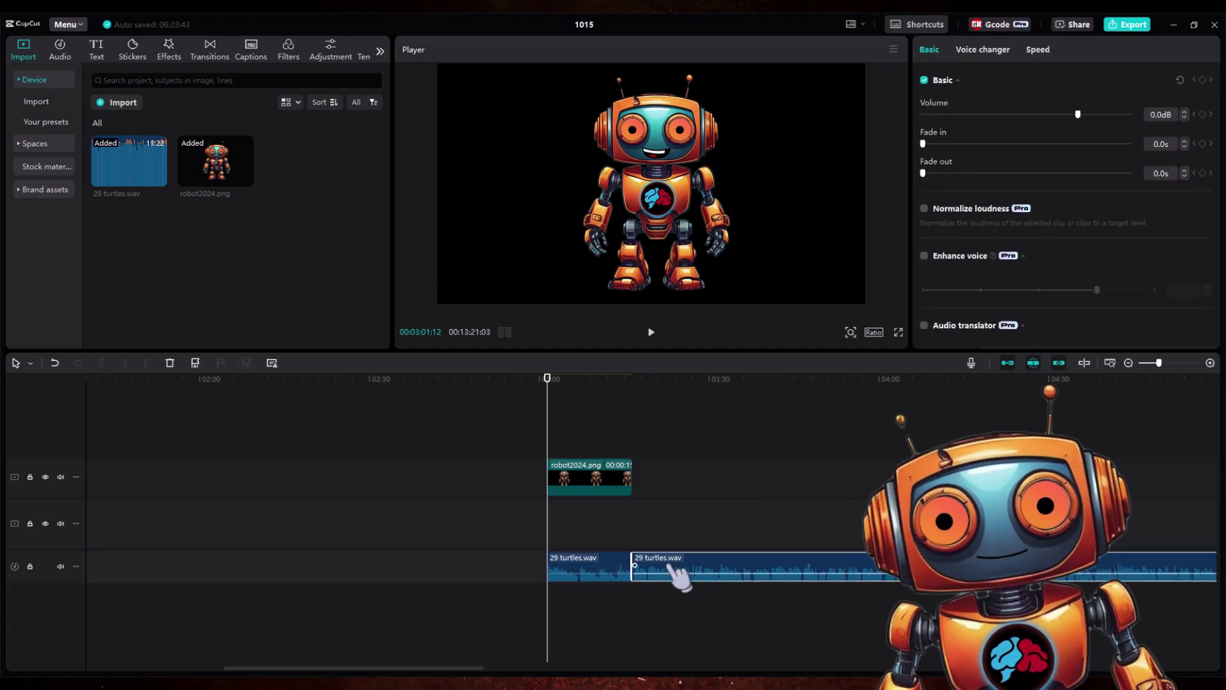
key("Delete")
Move the remaining 15-second audio and robot2024.png clip together to 0:00
left_click(837, 477)
left_click(849, 571, "ctrl")
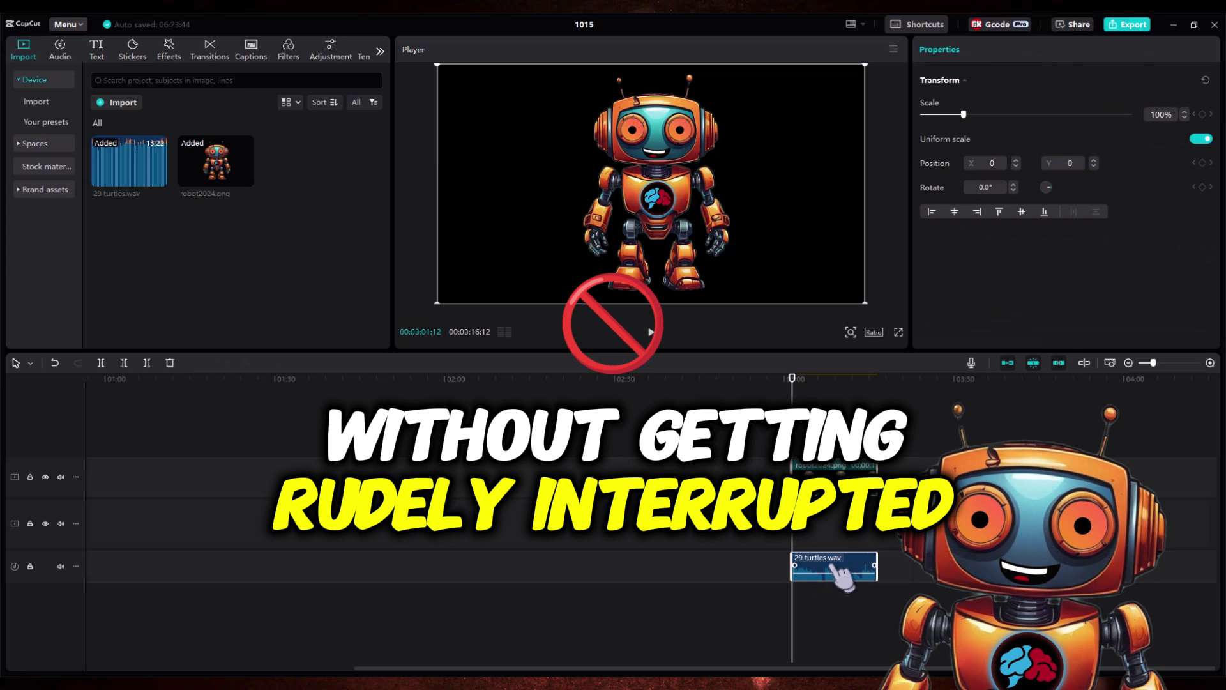
left_click_drag(849, 572, 25, 574)
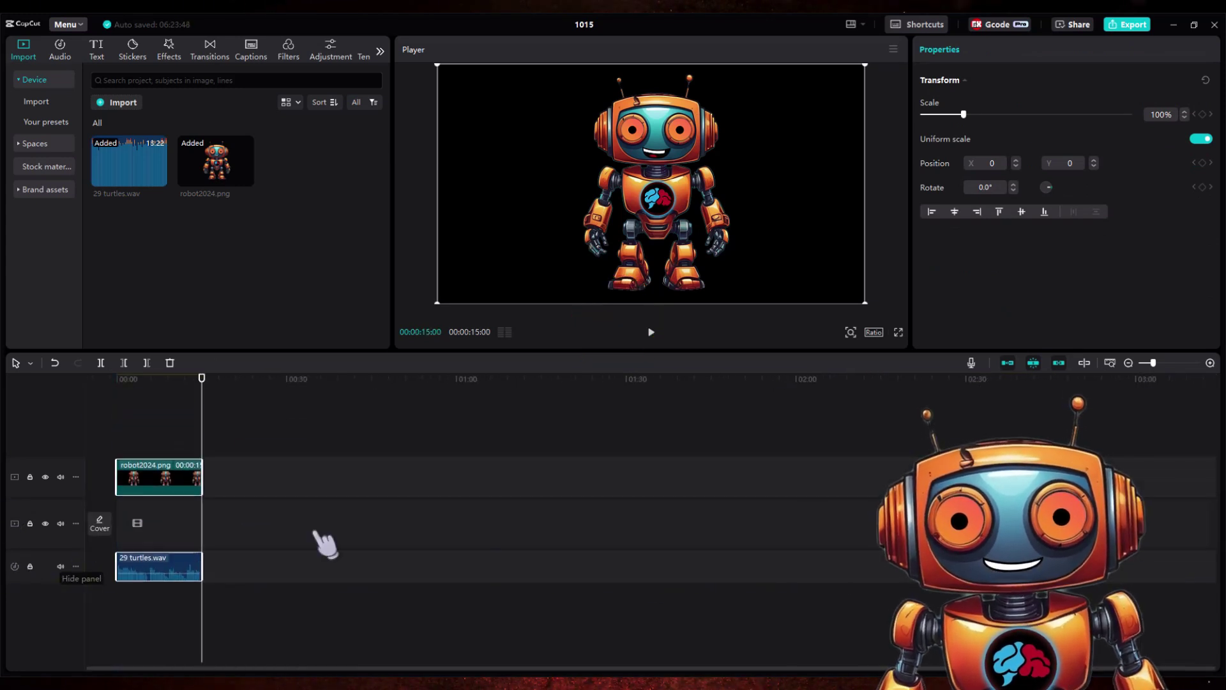
left_click(235, 481)
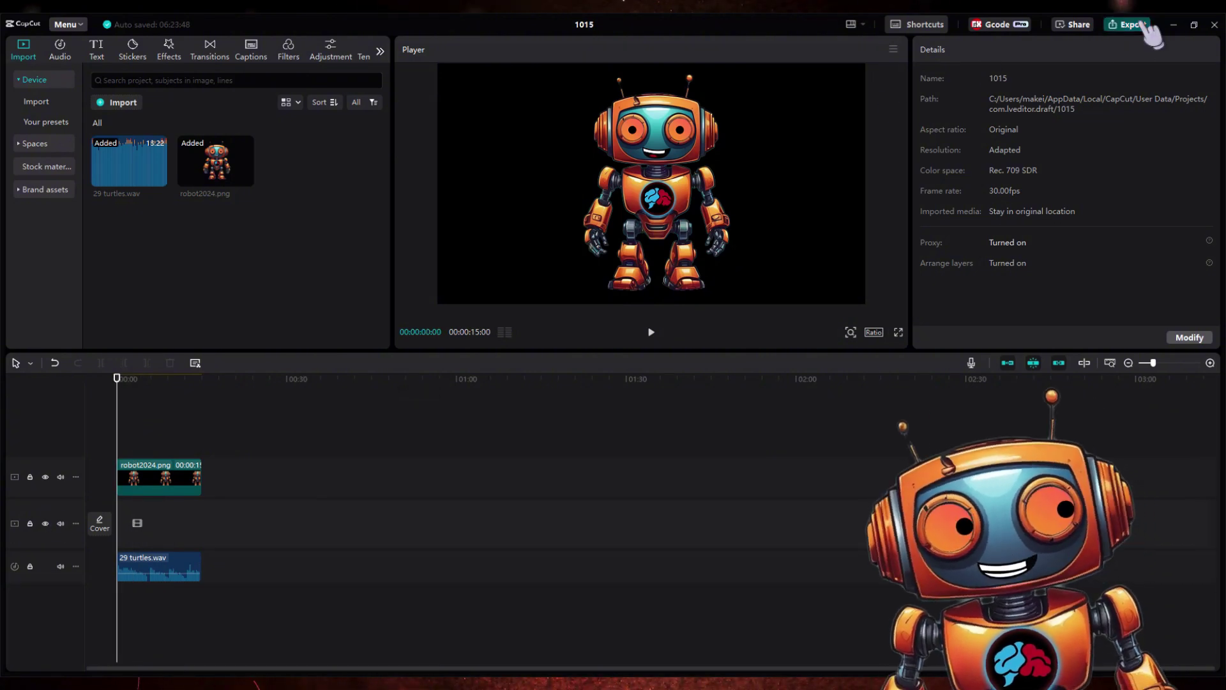
Export the 15-second section with Video turned off and Audio set to MP3
left_click(1143, 25)
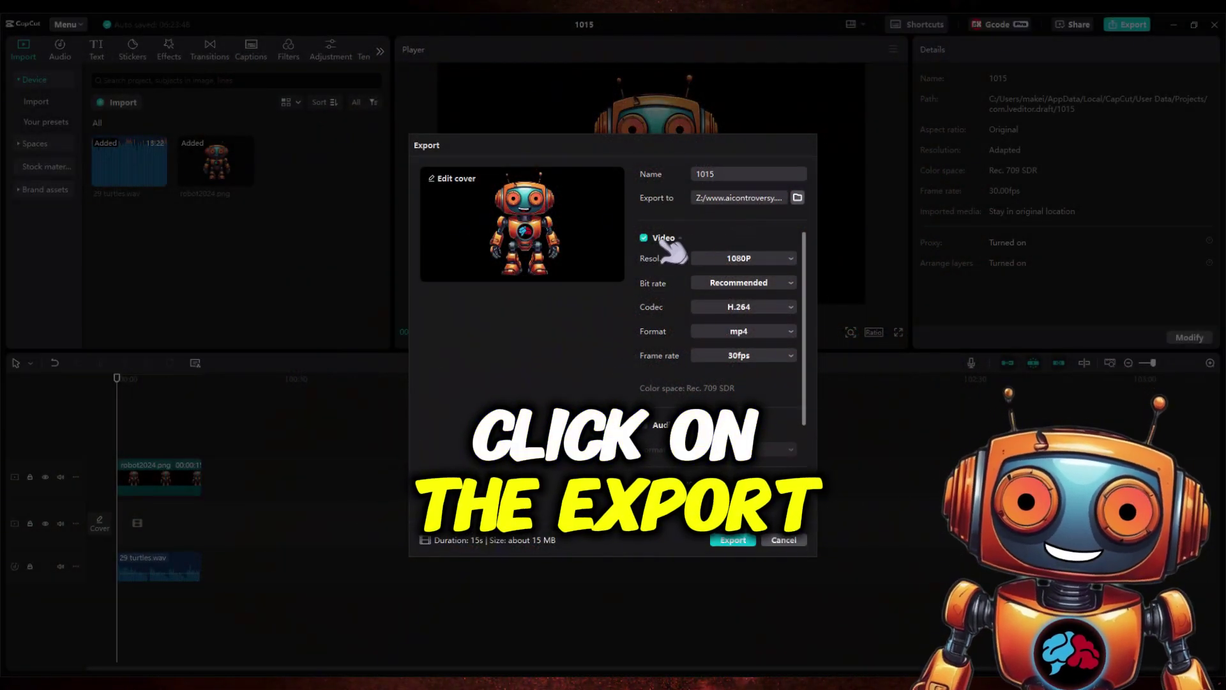
left_click(644, 238)
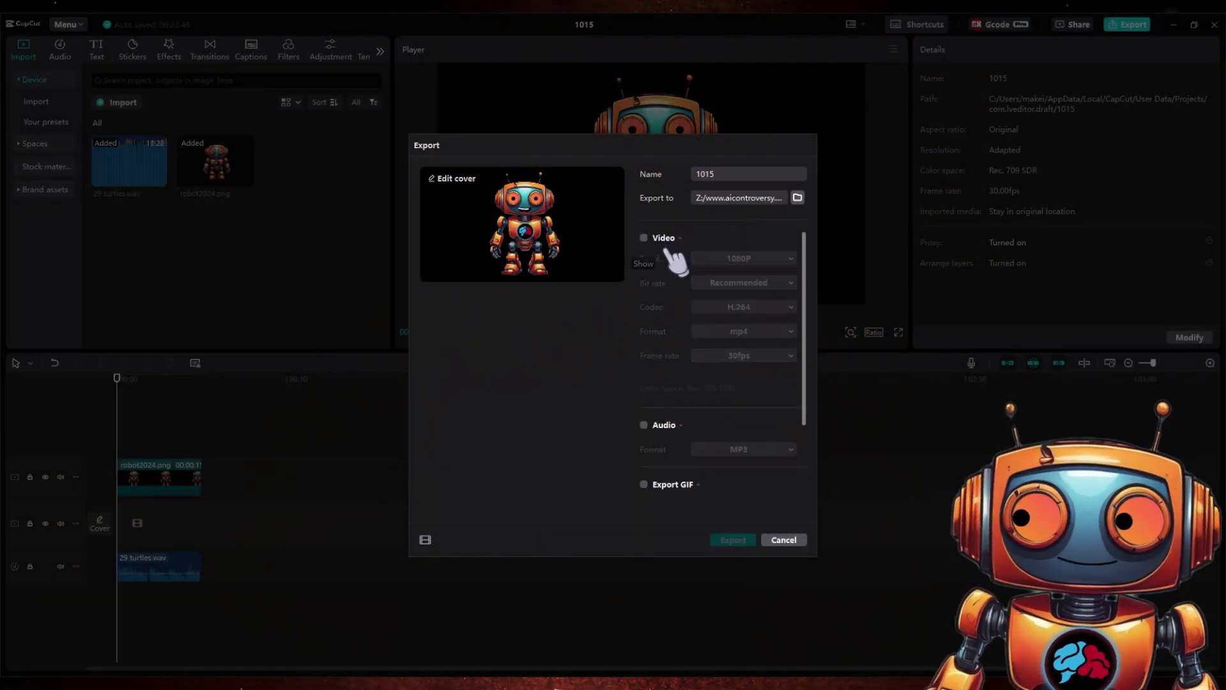
left_click(644, 426)
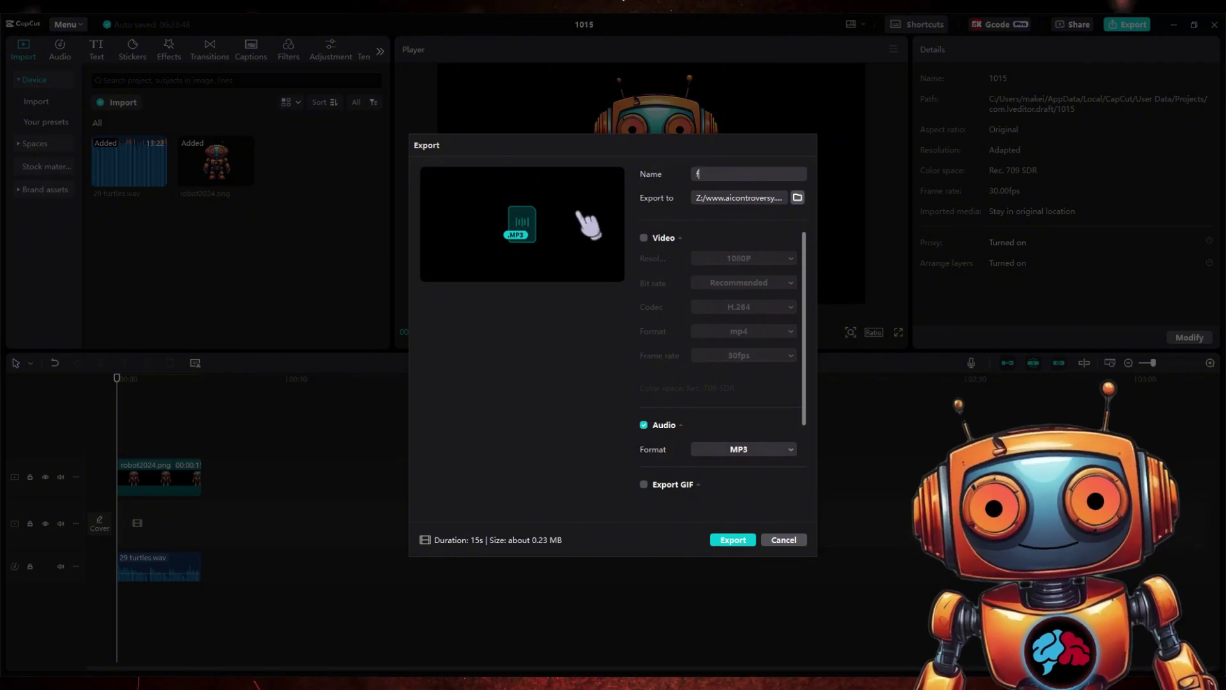
key("Return")
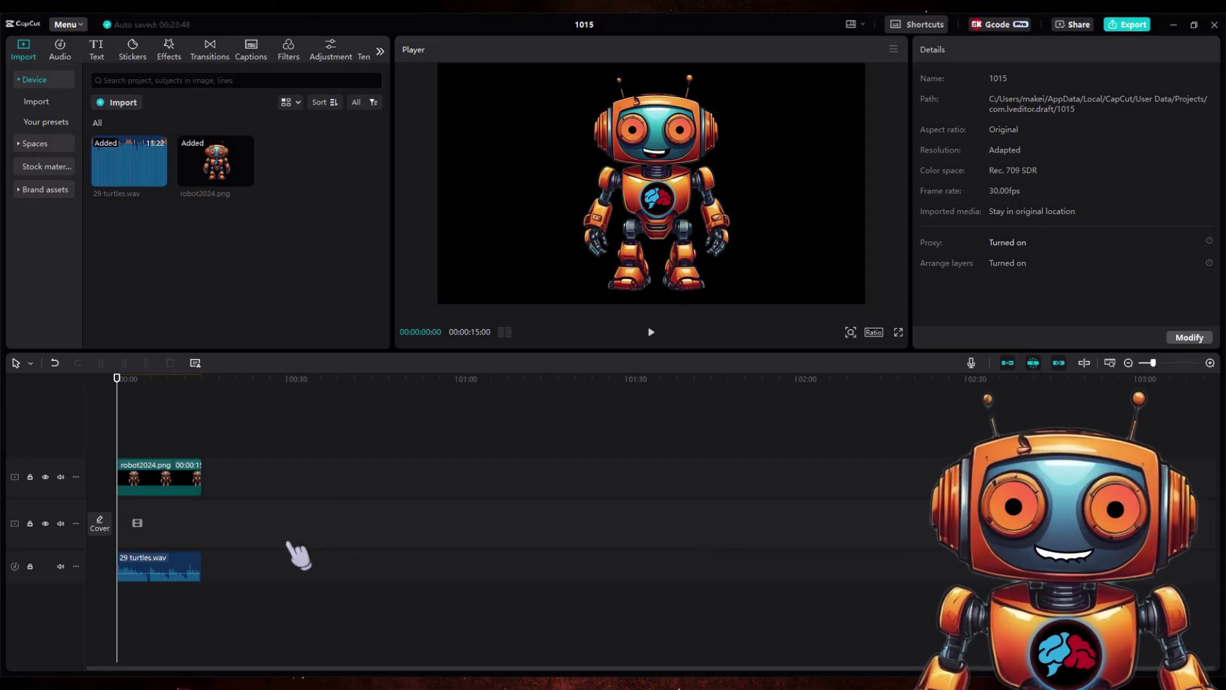
Replace the 15-second clip with the full 29 turtles.wav podcast on the timeline
left_click(185, 565)
key("Delete")
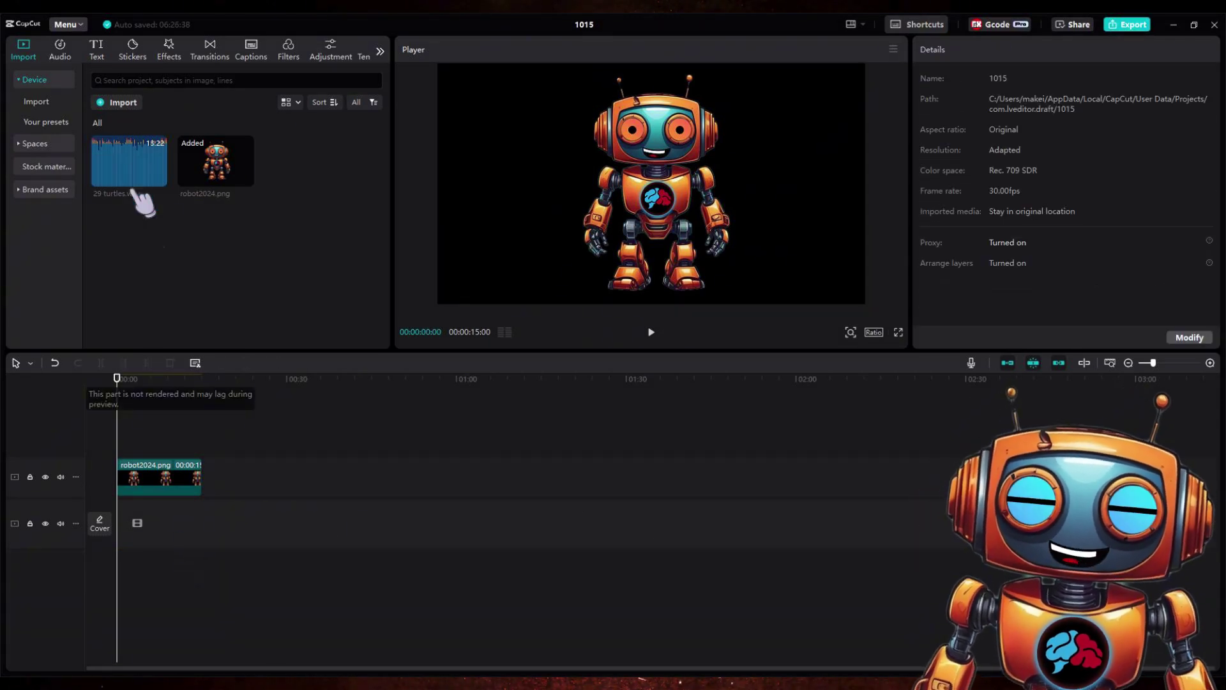
left_click_drag(136, 261, 124, 573)
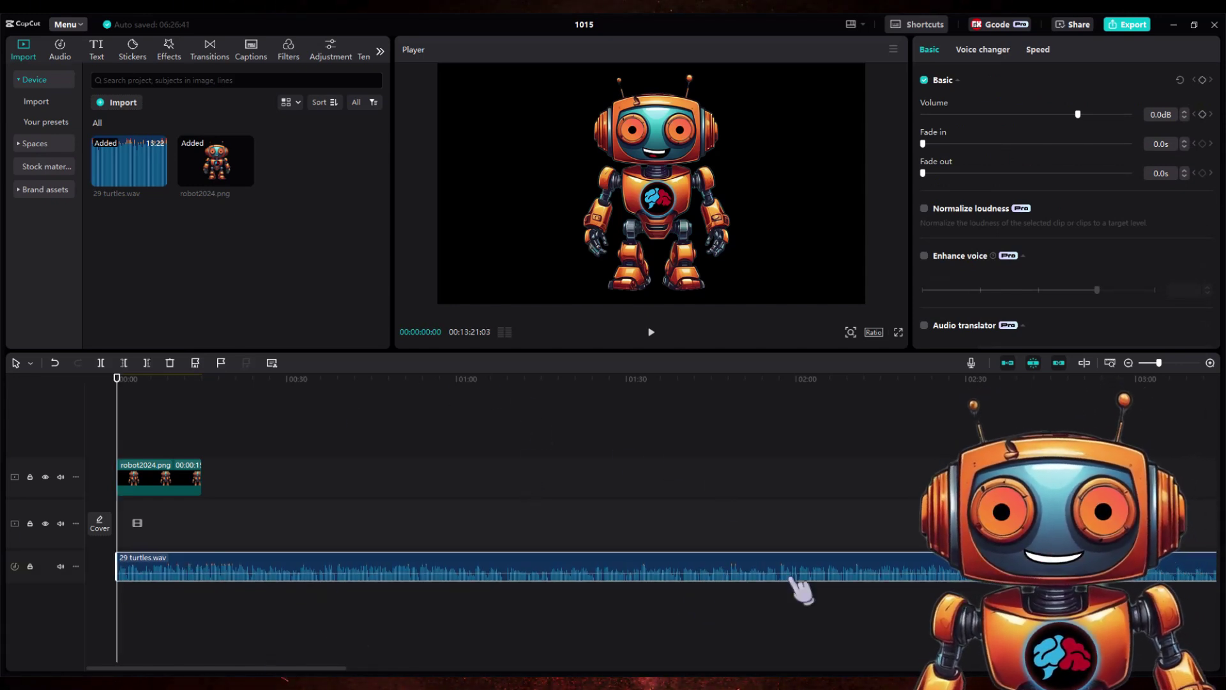
Move the robot2024.png clip to about 3:00 and play the podcast from there
left_click_drag(163, 493, 1160, 451)
left_click(1149, 396)
left_click(1143, 382)
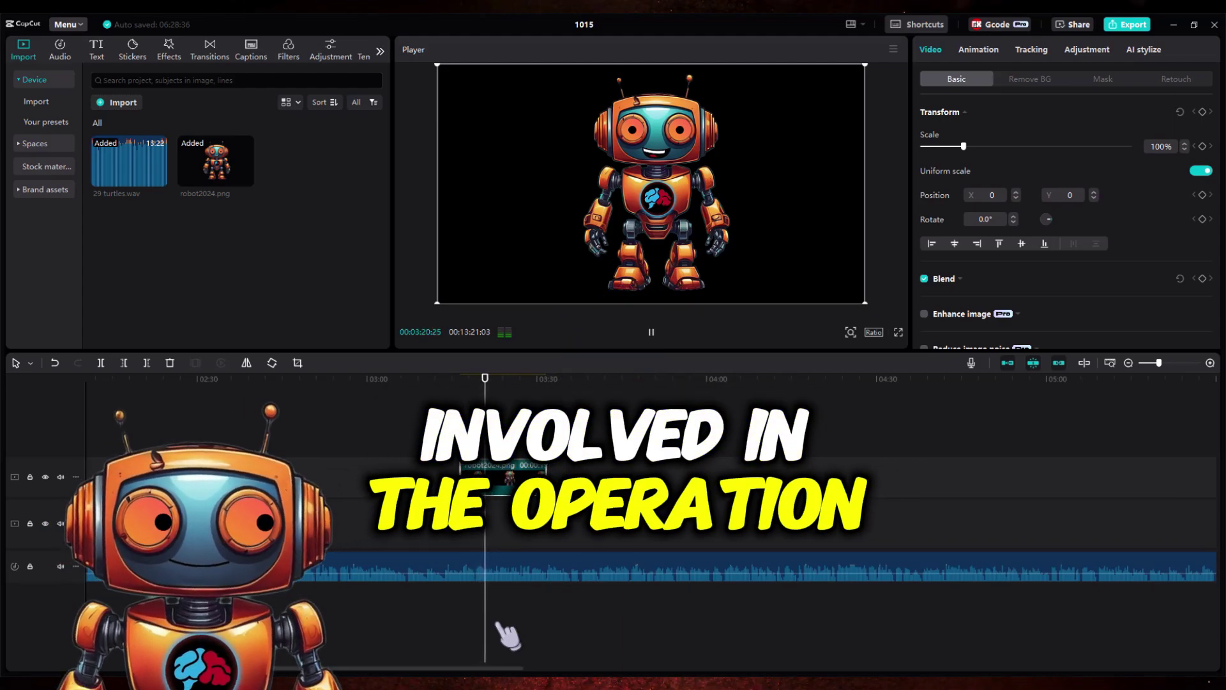
key("space")
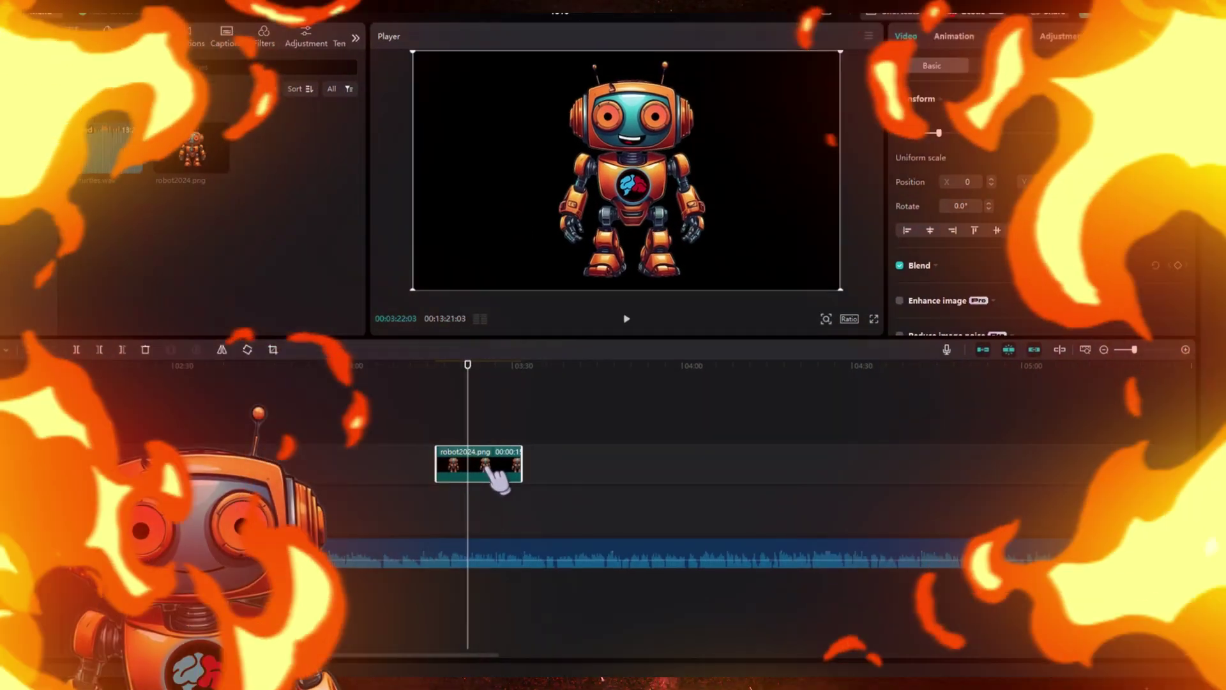
Slide the robot clip later past 3:31 while listening for the next sentence
left_click_drag(492, 463, 631, 503)
key("space")
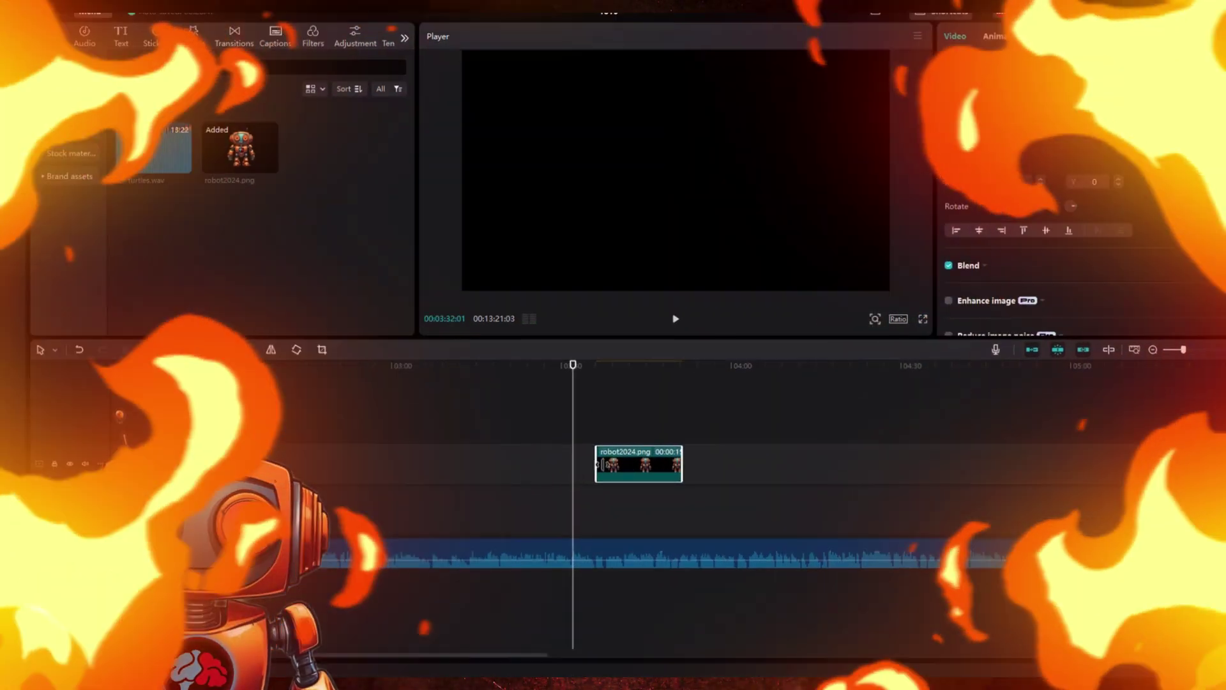
left_click(544, 484)
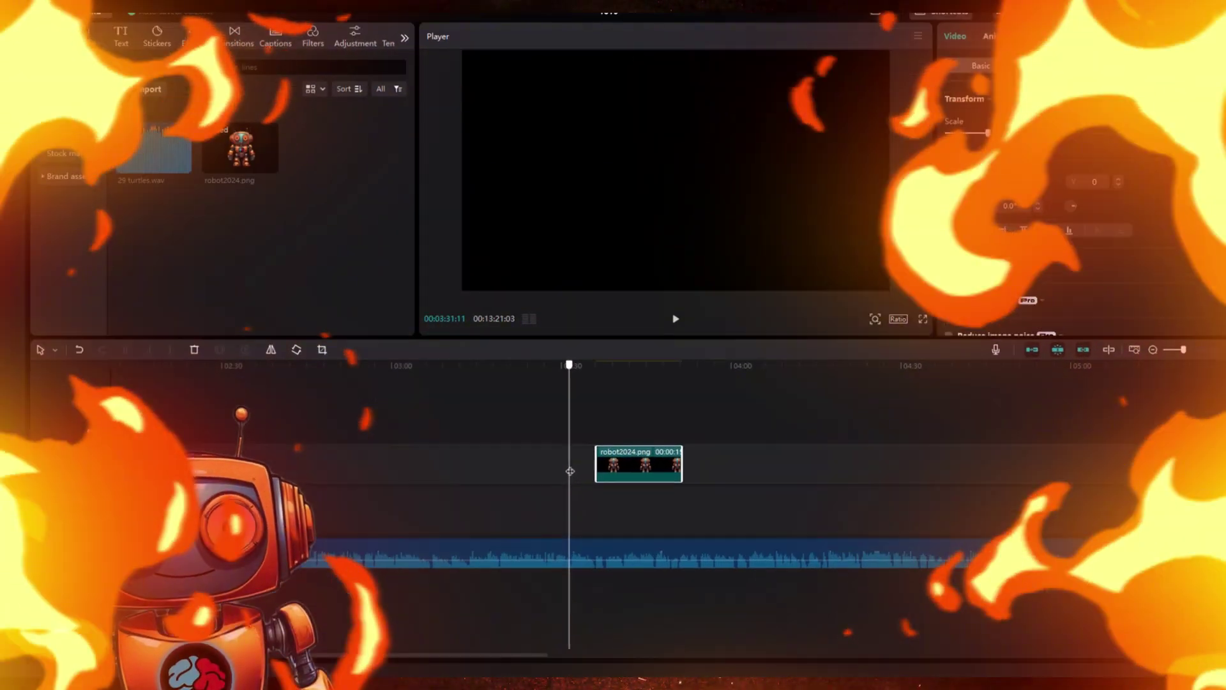
key("space")
left_click_drag(680, 498, 731, 495)
key("space")
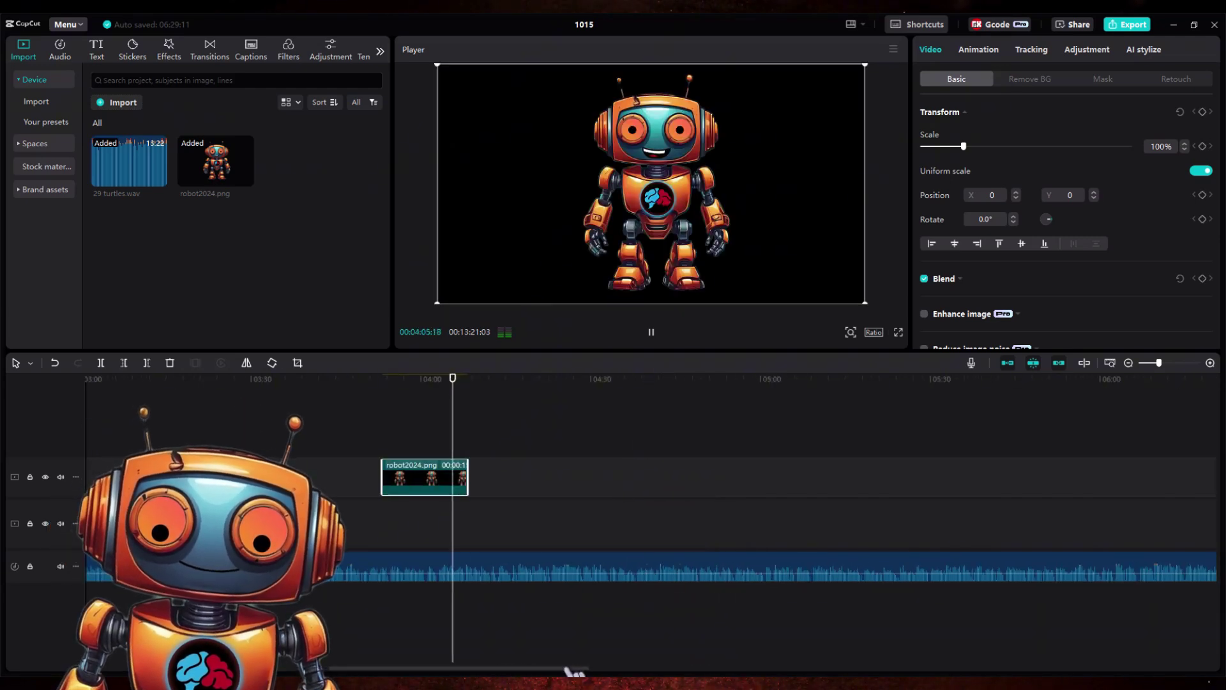
left_click_drag(425, 479, 766, 504)
key("space")
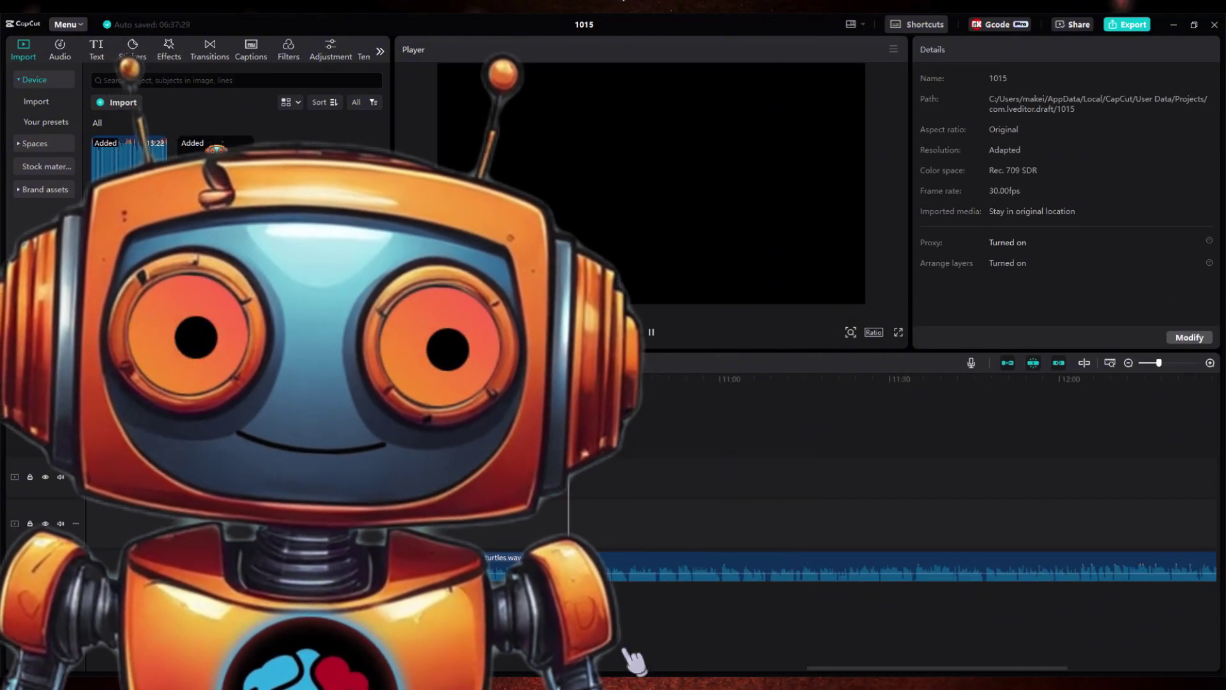
Split out the chosen podcast section near 10:45 and delete the surrounding audio and robot clip
left_click(824, 568)
key("ctrl+b")
left_click_drag(836, 421, 752, 421)
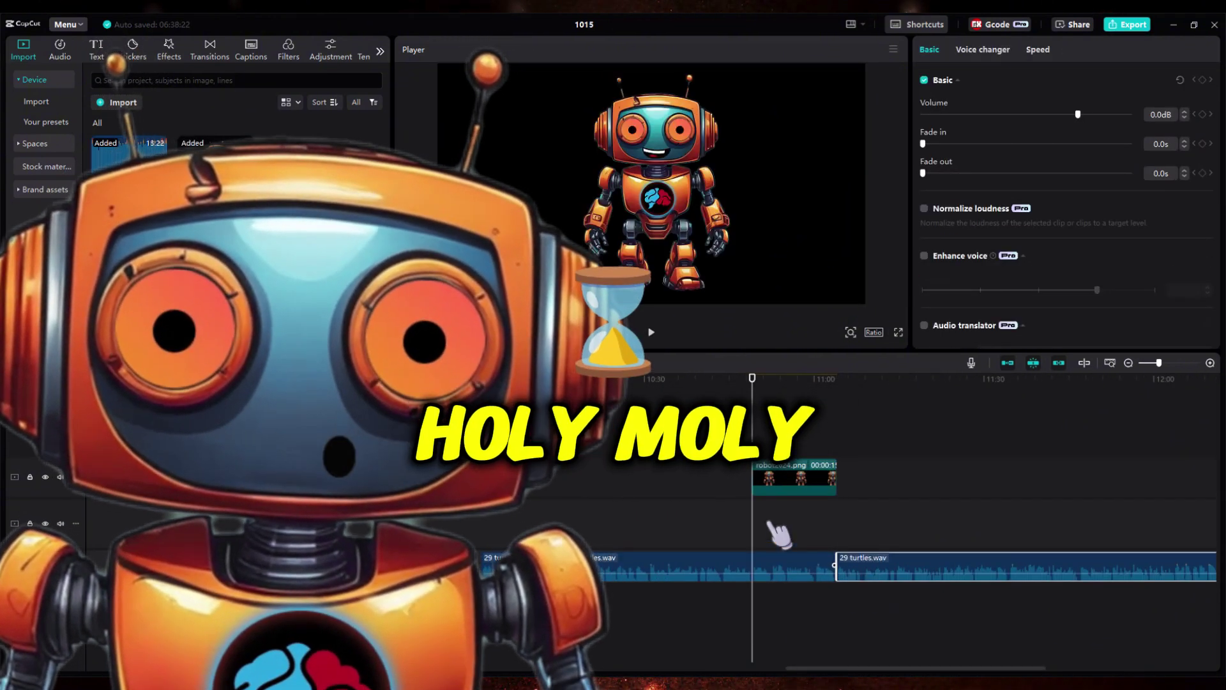
left_click(775, 569)
key("ctrl+b")
key("Delete")
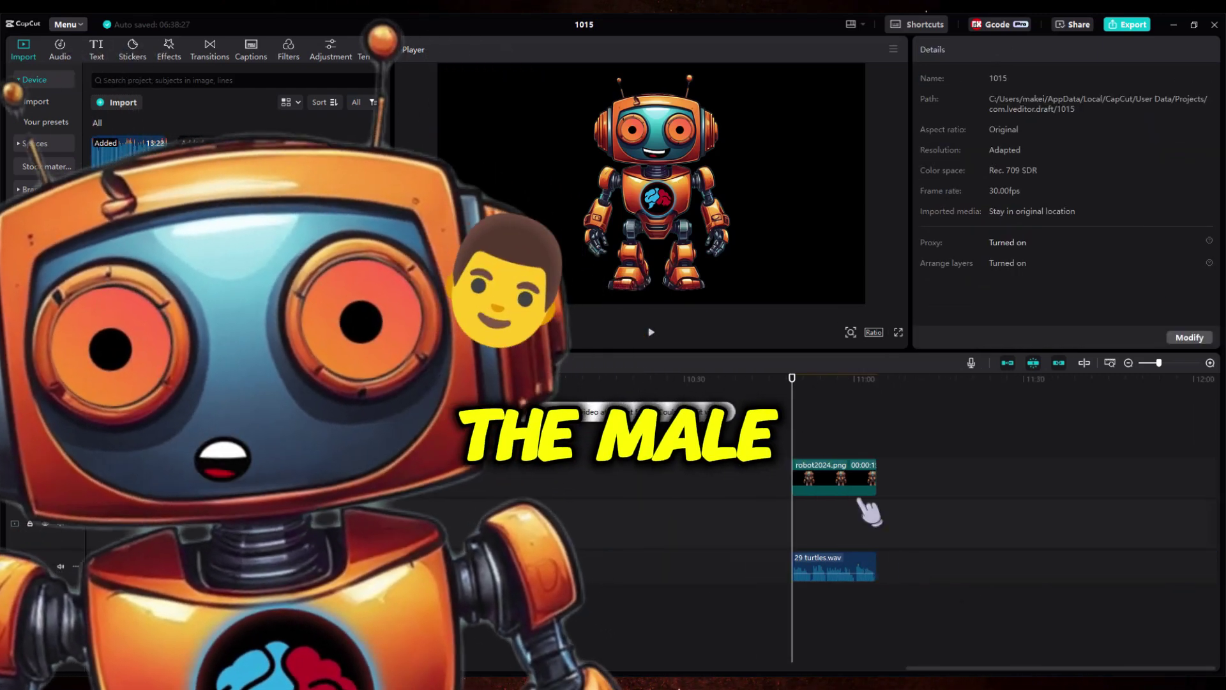
left_click(862, 568)
key("Delete")
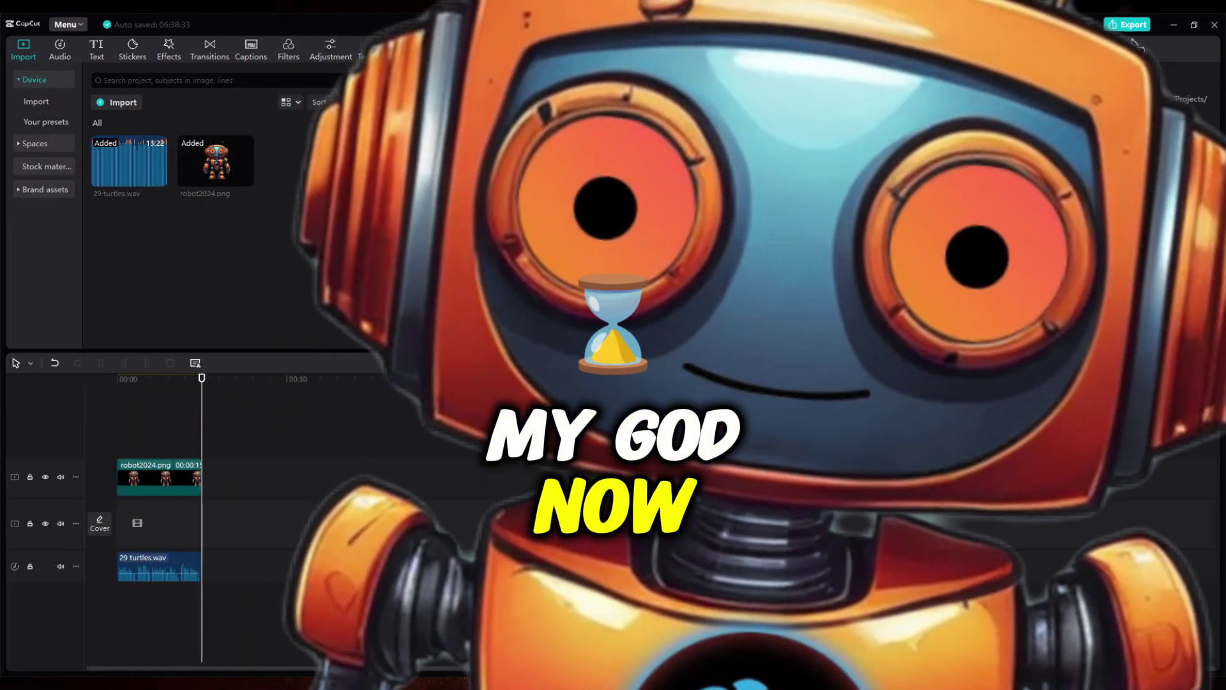
Export the section as an MP3 named 'male host' and dismiss the completion notice
key("ctrl+e")
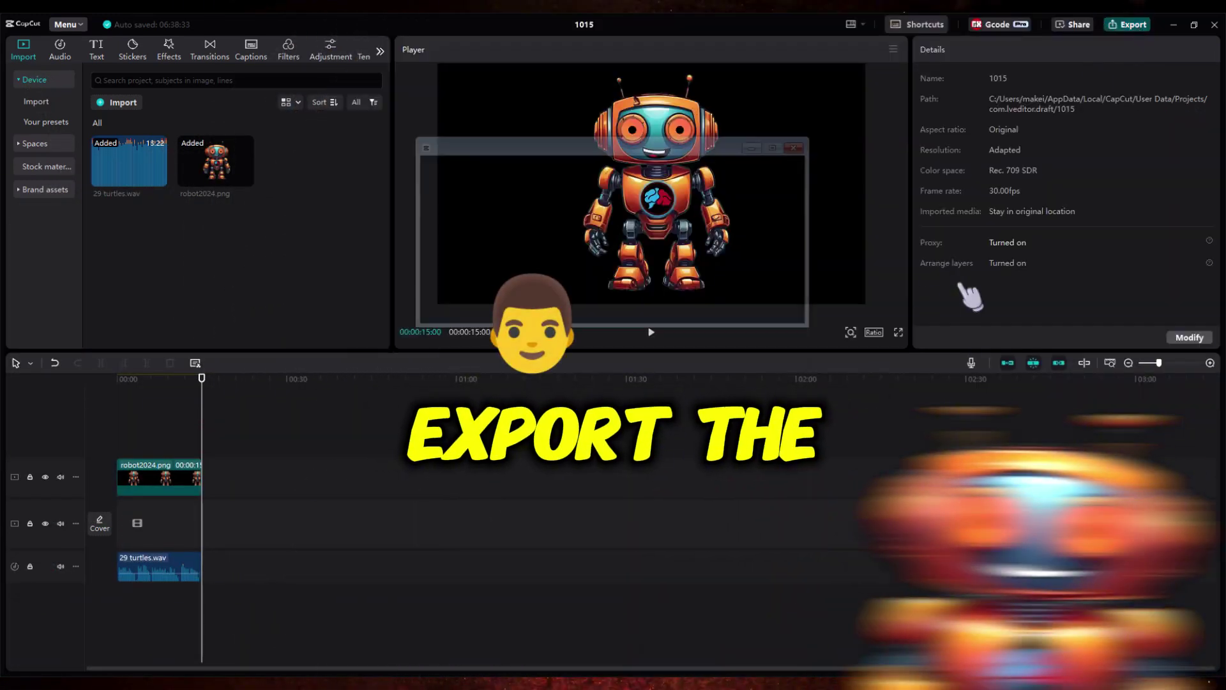
double_click(705, 173)
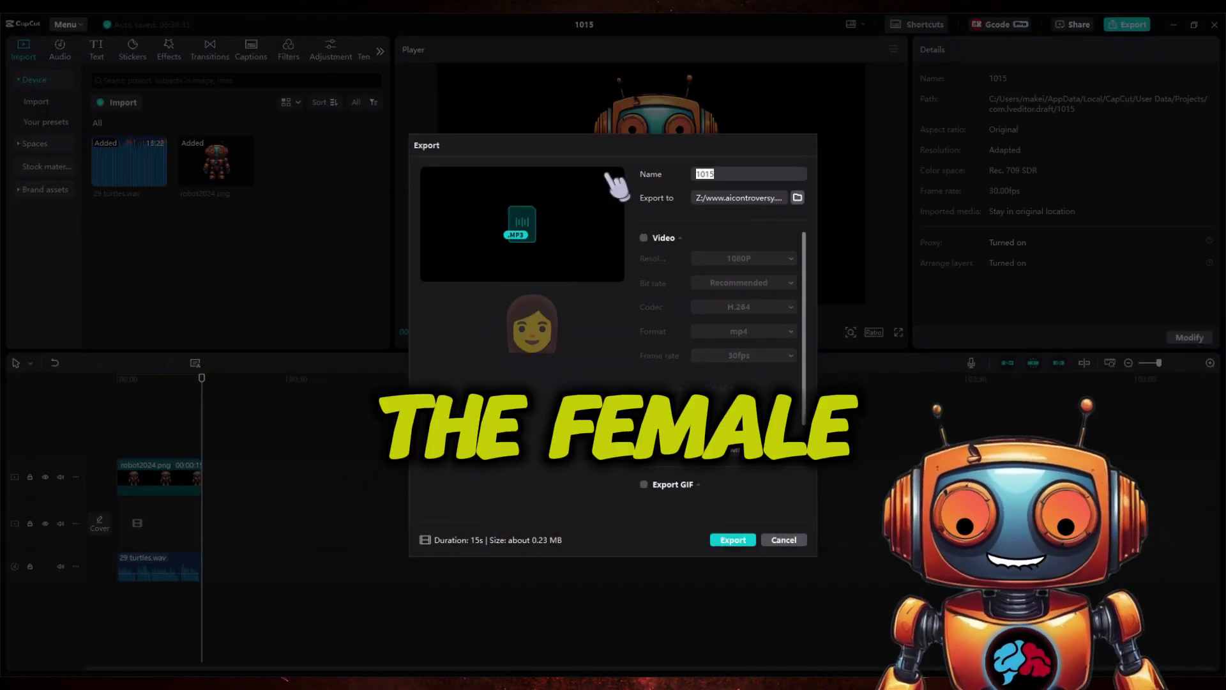
type("male host")
left_click(733, 540)
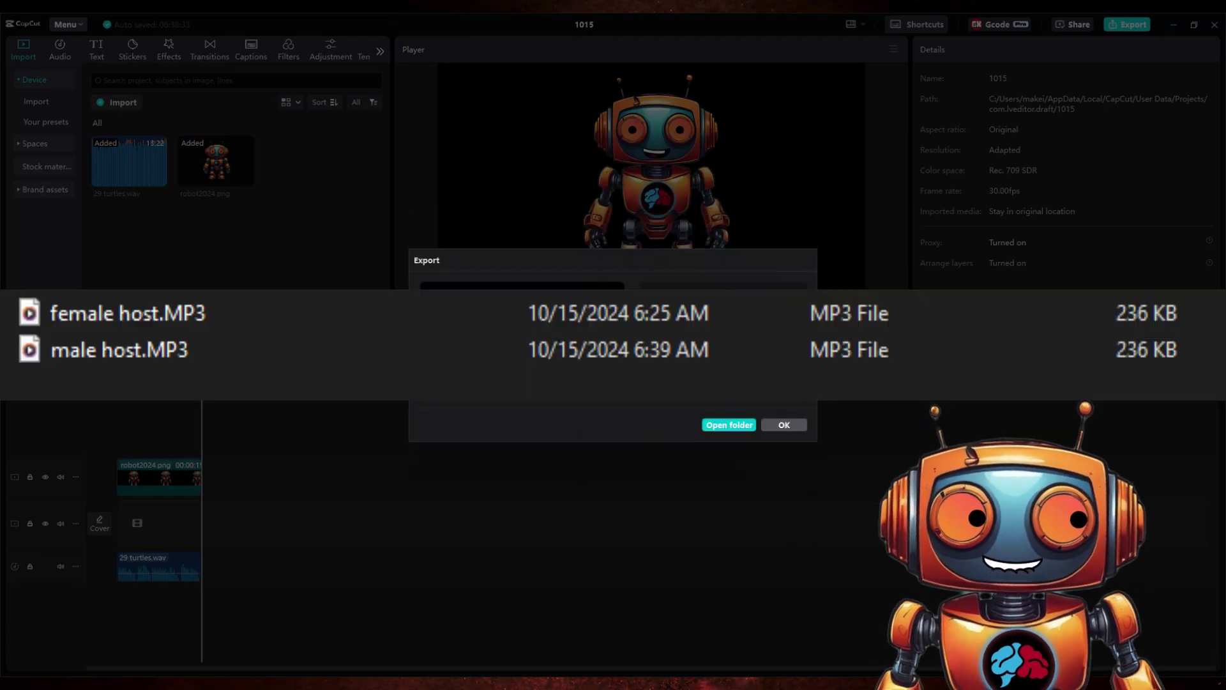
left_click(791, 426)
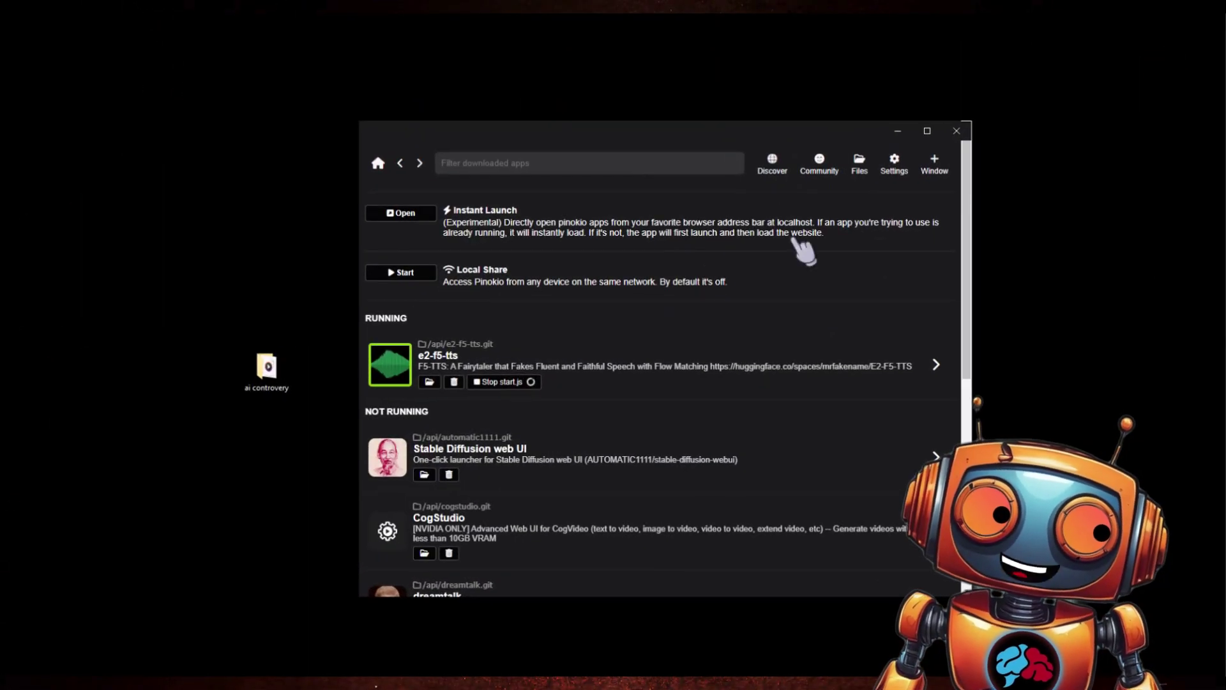
Search Pinokio's Discover catalogue for 'f5' to find the e2-f5-tts app
left_click(772, 161)
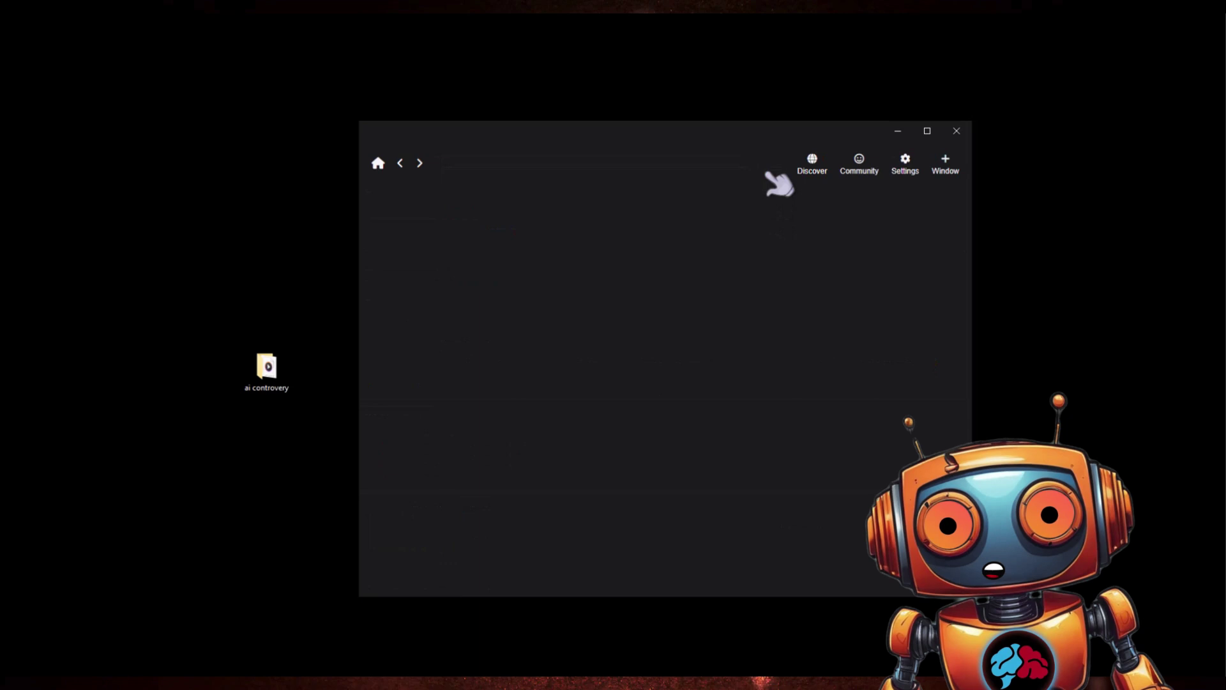
left_click(464, 317)
type("f5")
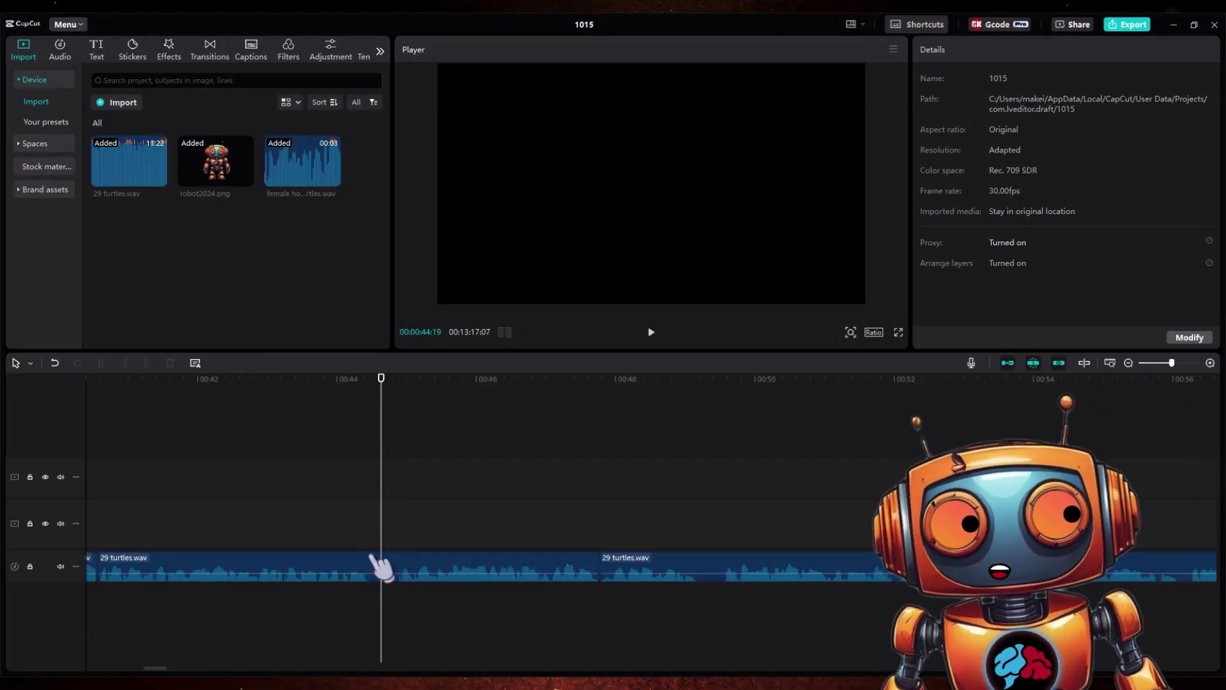
Play from just before 47 seconds, stop at the sentence end near 49 seconds, and select the resulting clip
left_click(370, 516)
key("space")
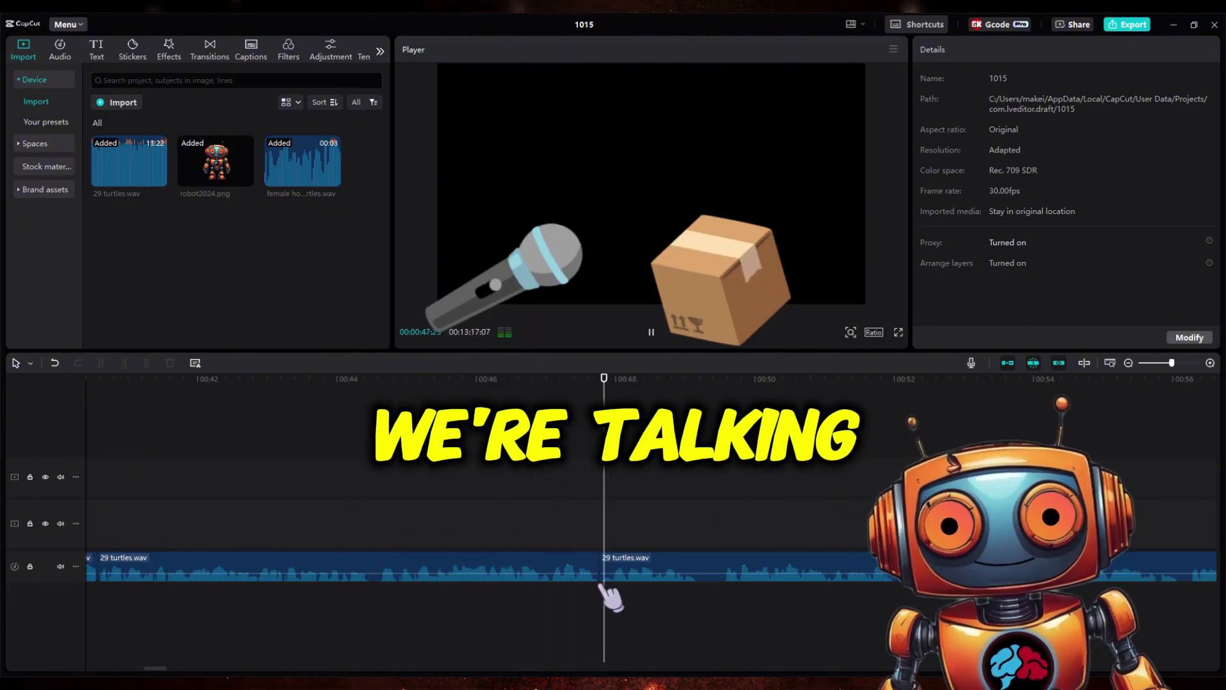
key("space")
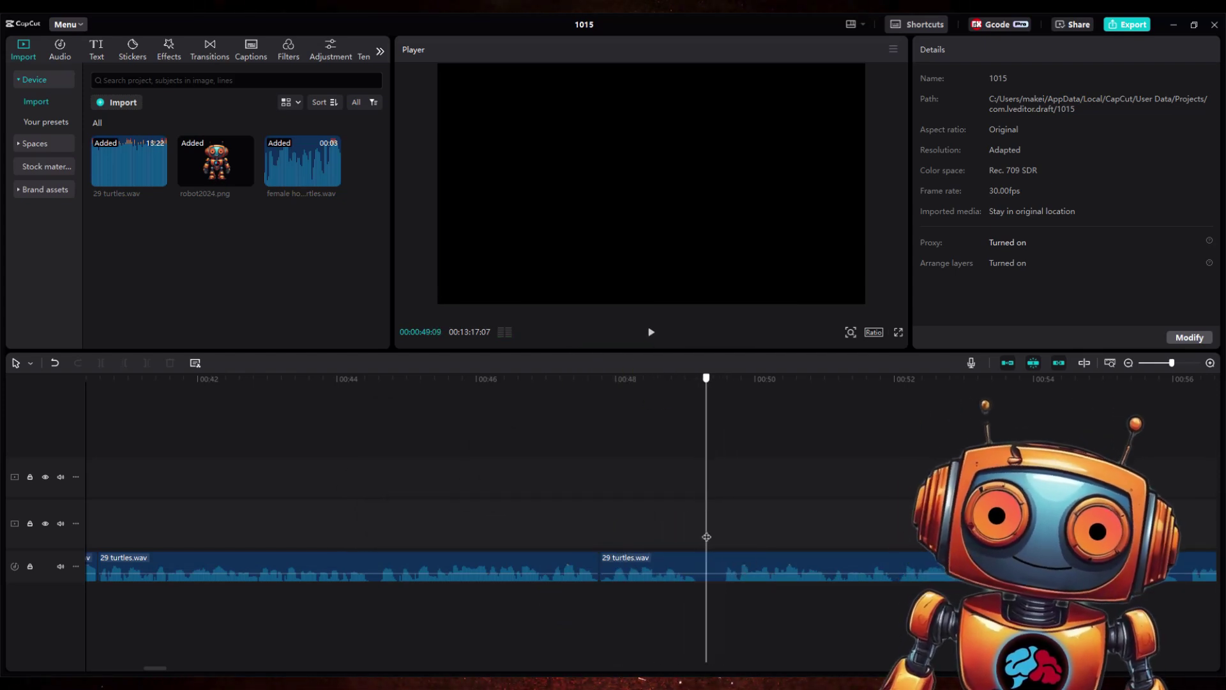
left_click(725, 577)
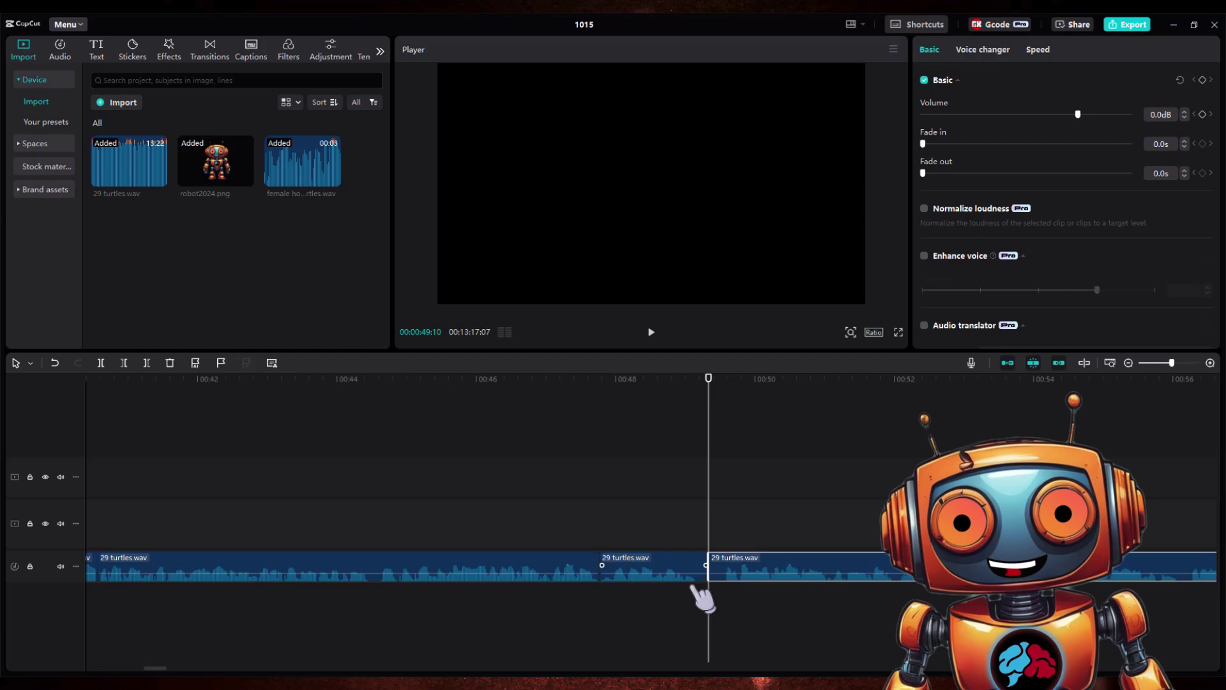
left_click(685, 628)
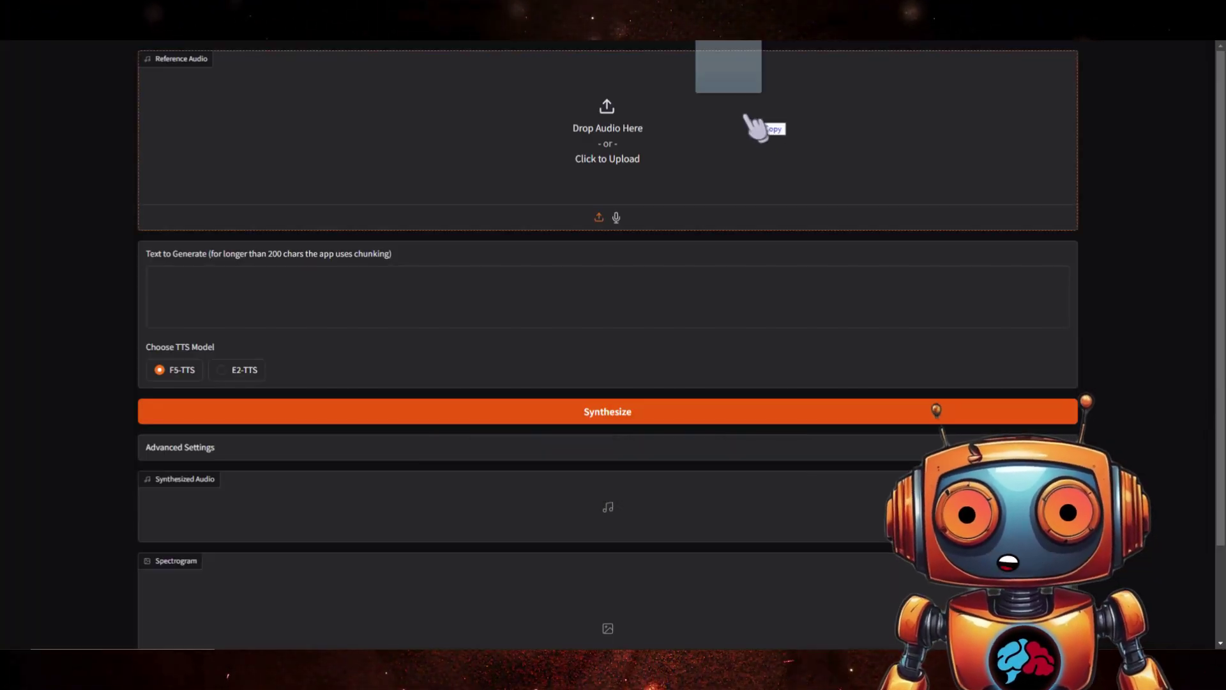
Load male host.MP3 as reference audio and synthesize 'teenage mutant ninja turtles' twice
left_click_drag(746, 116, 646, 140)
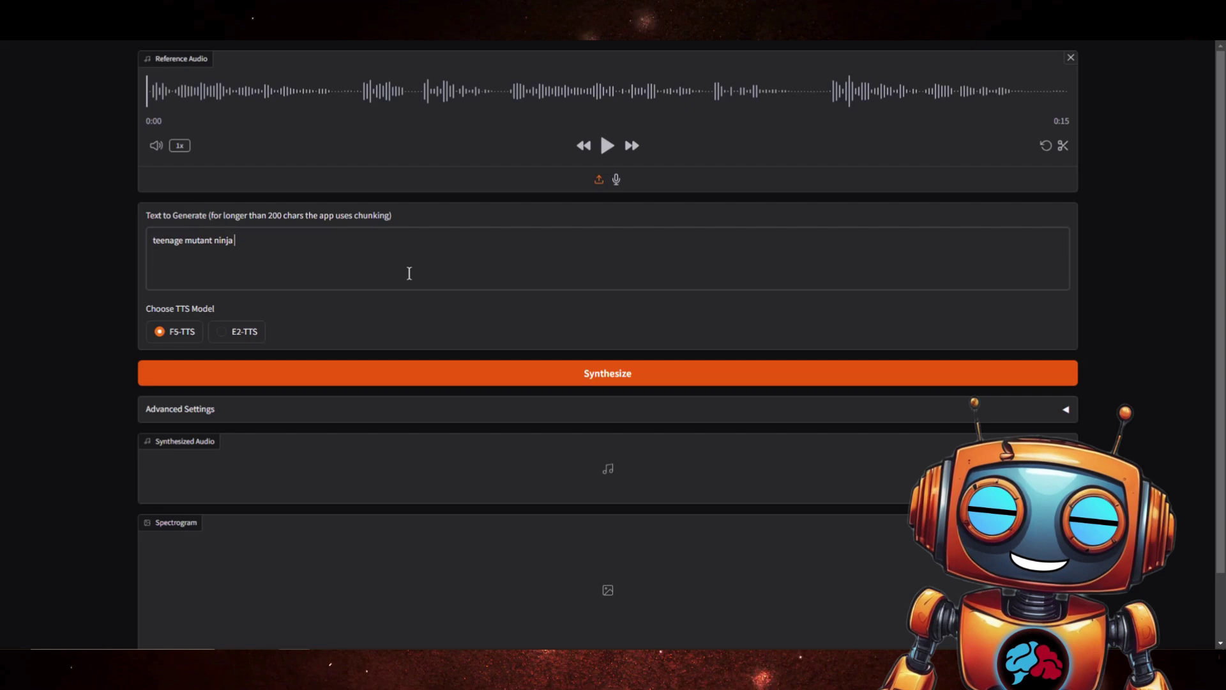
left_click(577, 382)
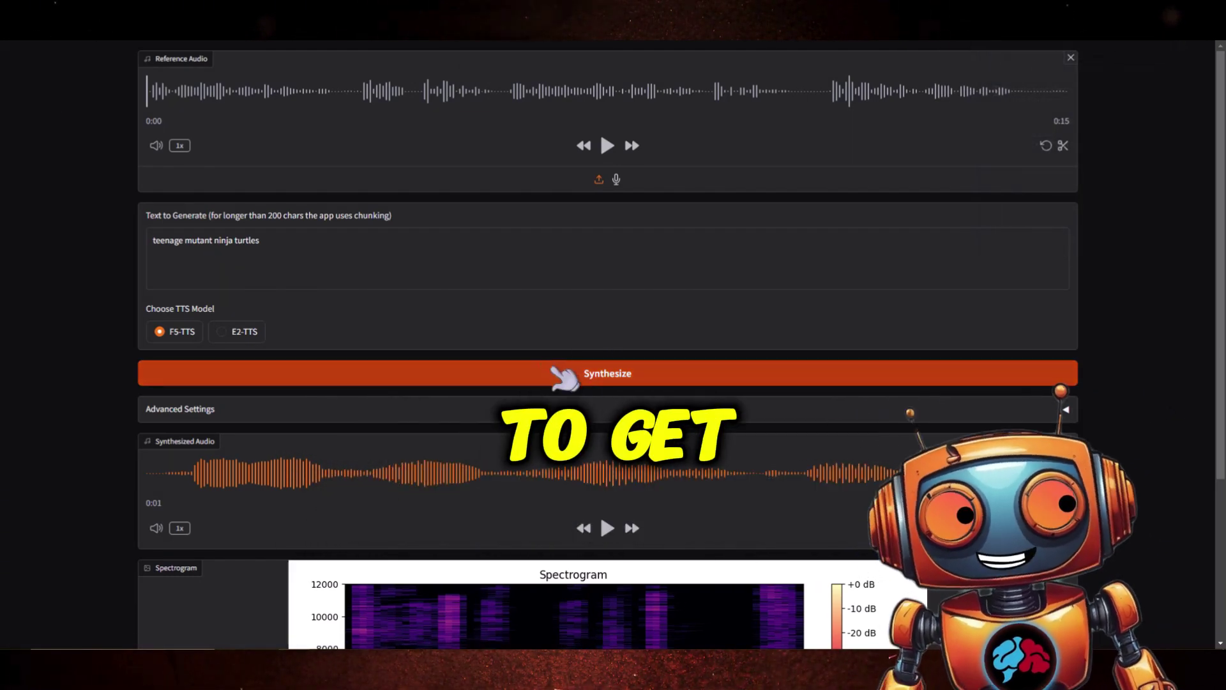
left_click(891, 381)
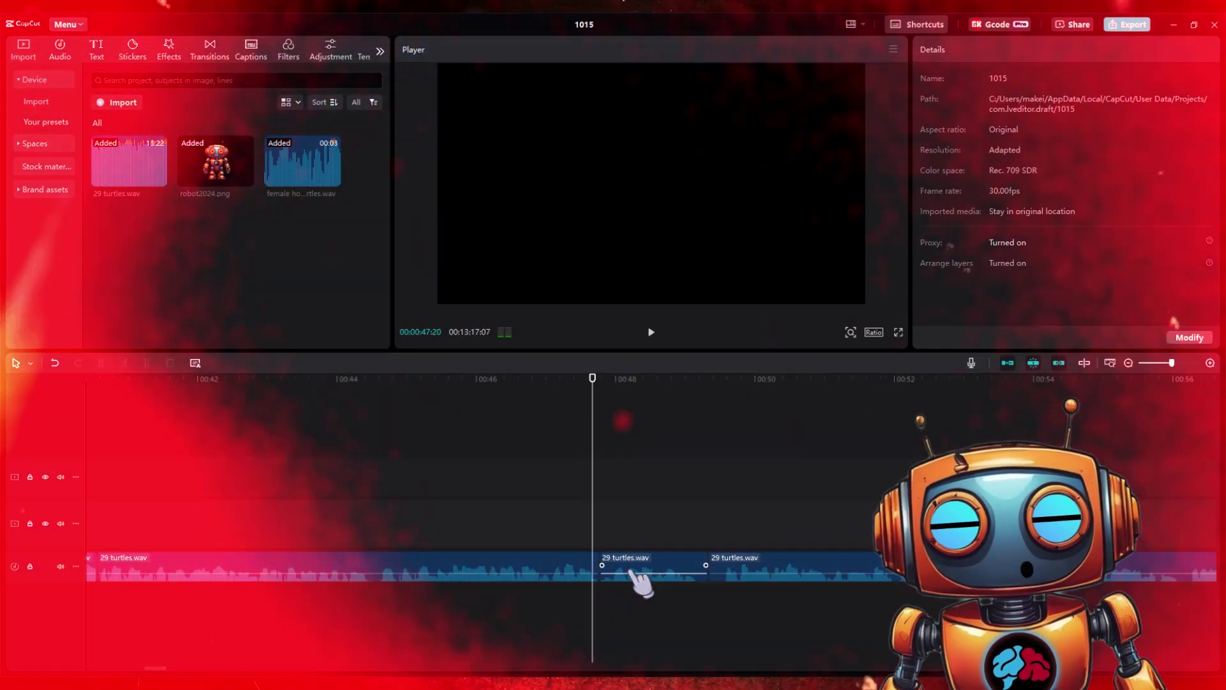
Swap the sentence clip for the pasted cloned clip, close the gap, and set its volume to -7.4dB
key("Delete")
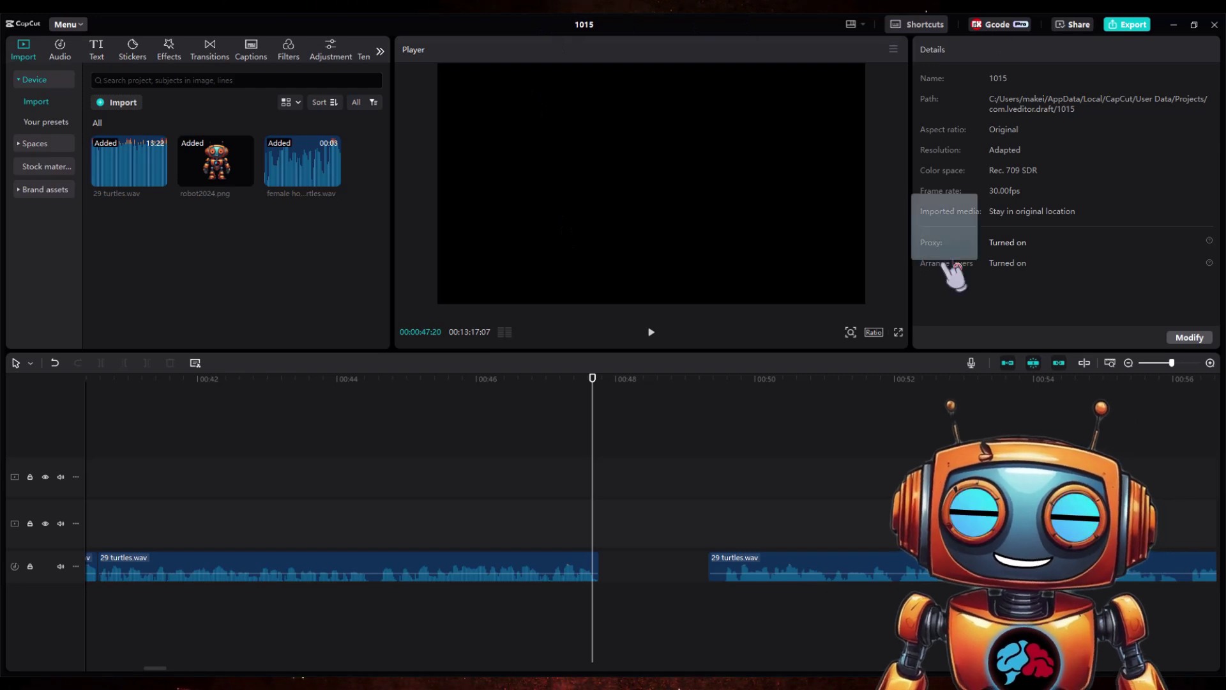
key("ctrl+v")
left_click_drag(658, 603, 664, 574)
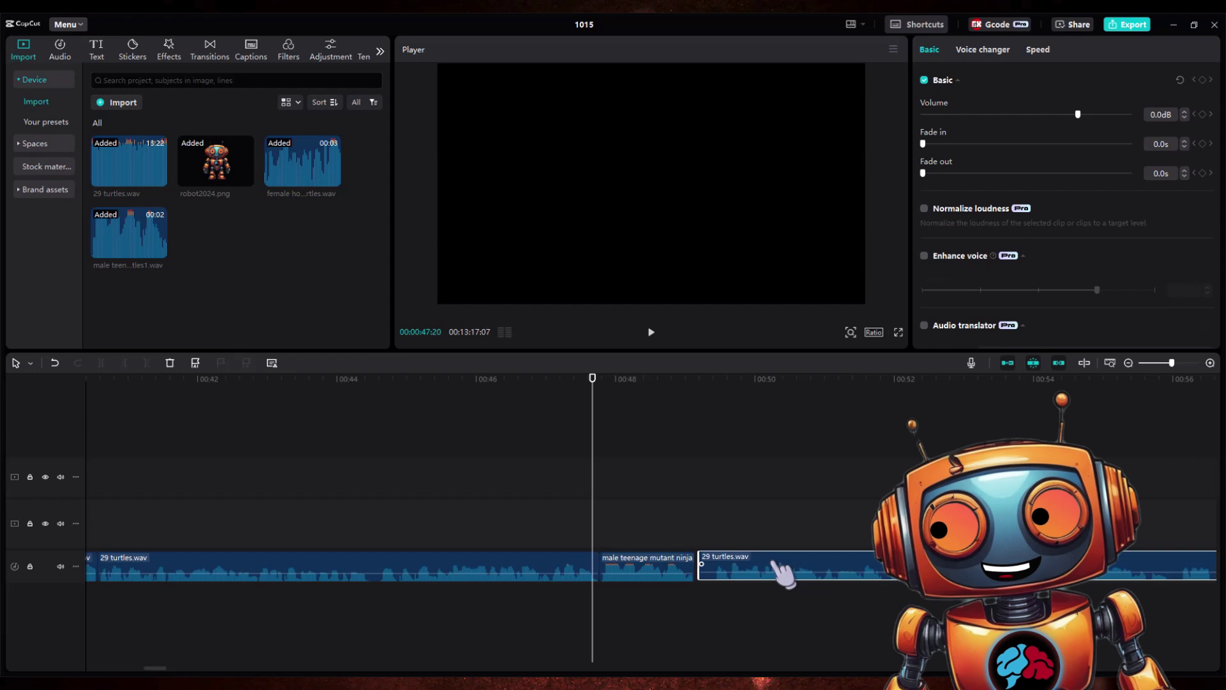
left_click_drag(780, 571, 776, 573)
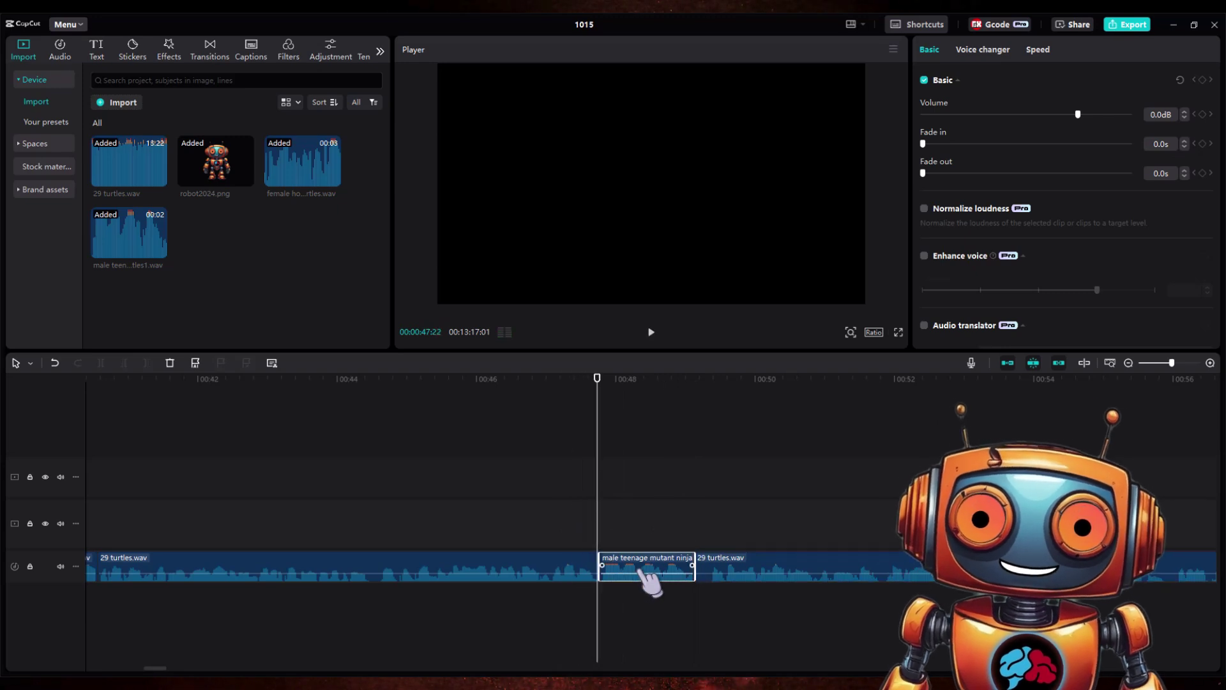
left_click_drag(1078, 115, 1058, 115)
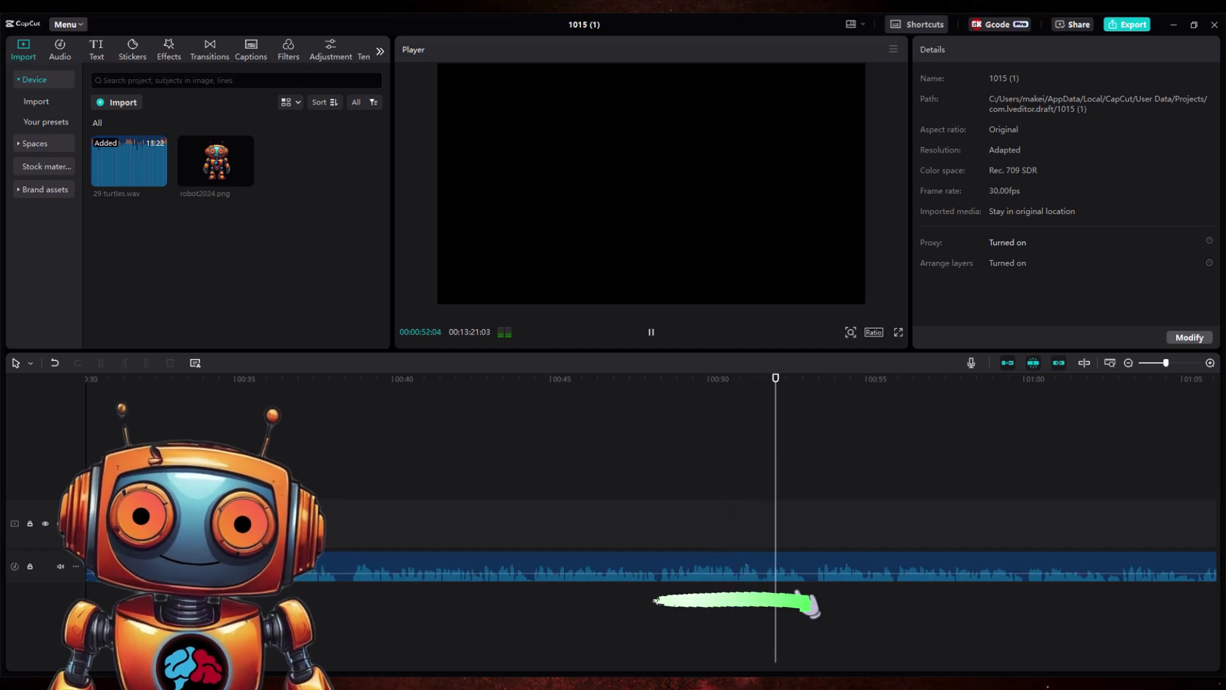
Delete the sentence-length podcast section near 48 seconds from the 1015 (1) timeline
left_click(821, 568)
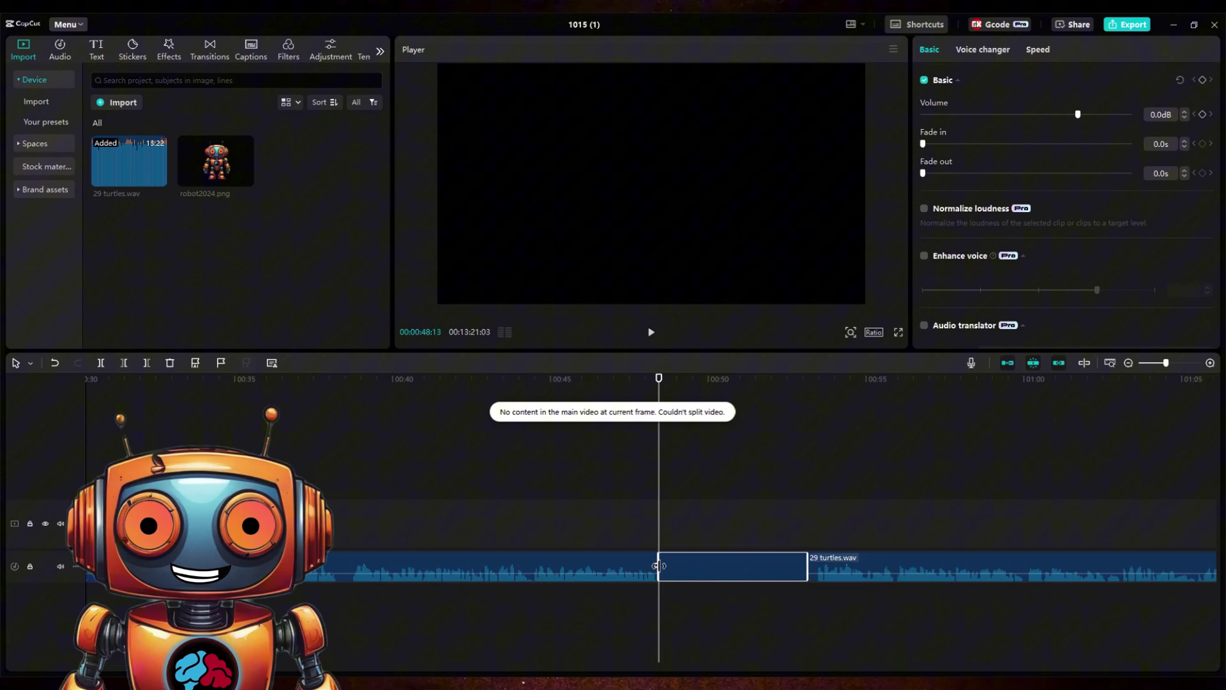
key("Delete")
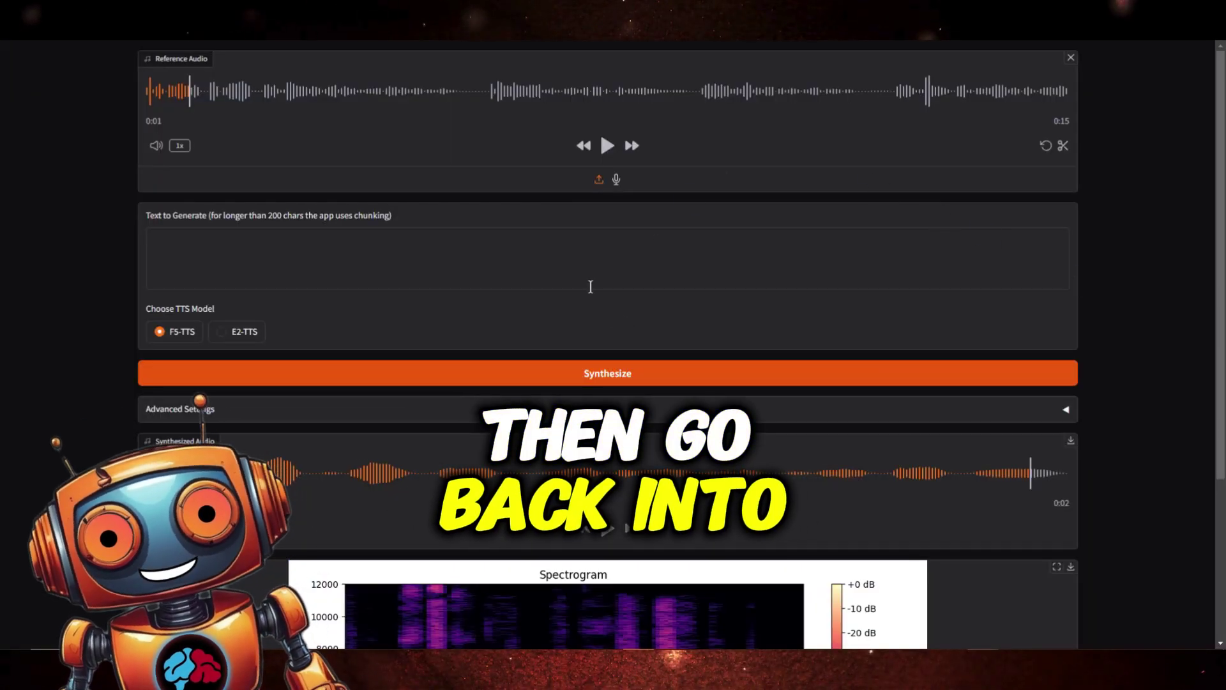
Paste "Right, good question. So these weren't just any turtles. We're talking teenage mutant ninja turtles." as the text to generate
left_click(229, 240)
type("Right, good question. So these weren't just any turtles. We're talking teenage mutant ninja turtles.")
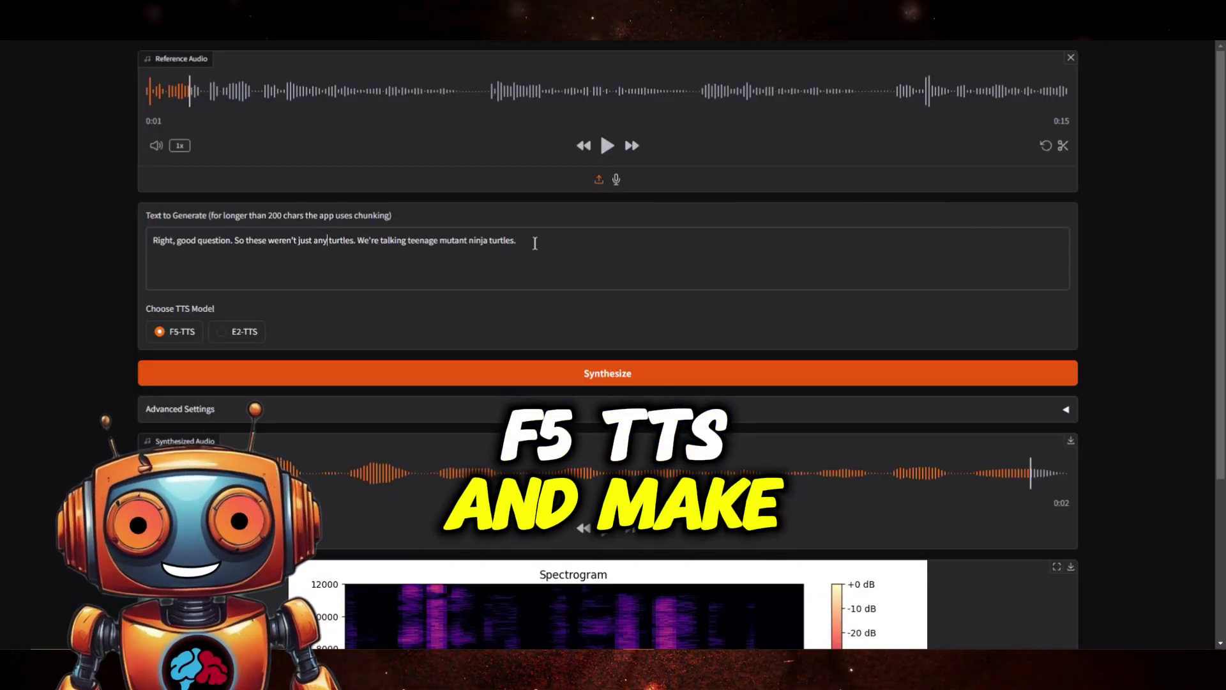
key("ctrl+a")
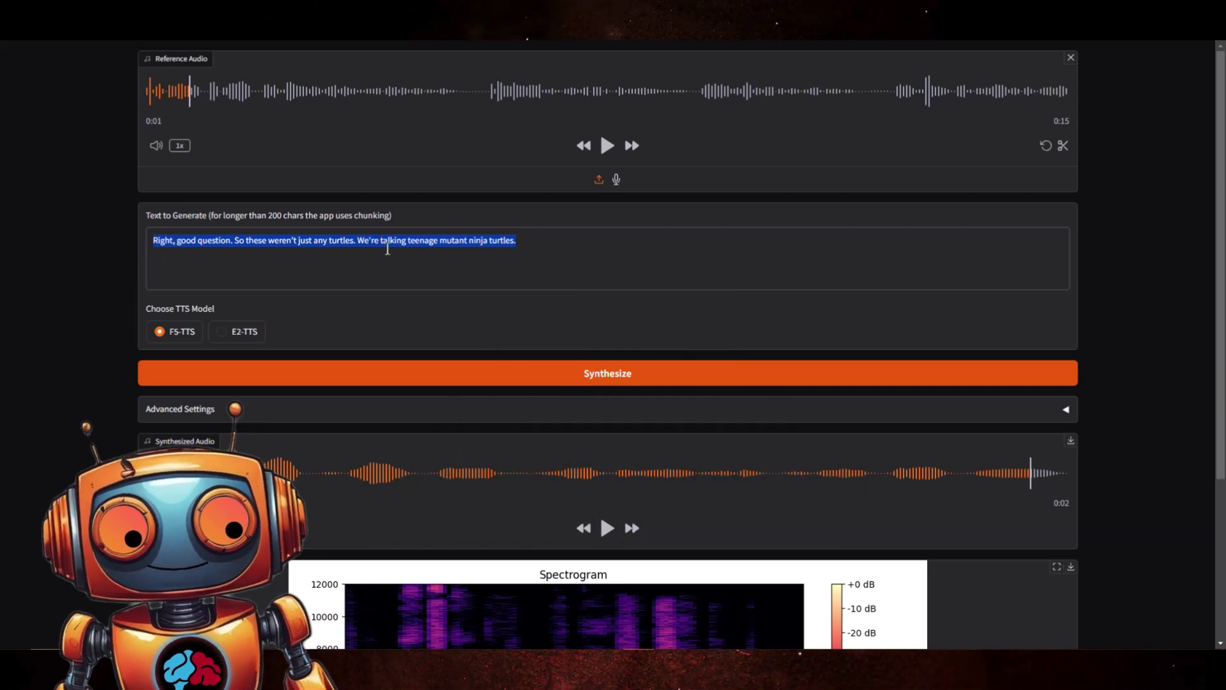
left_click(388, 243)
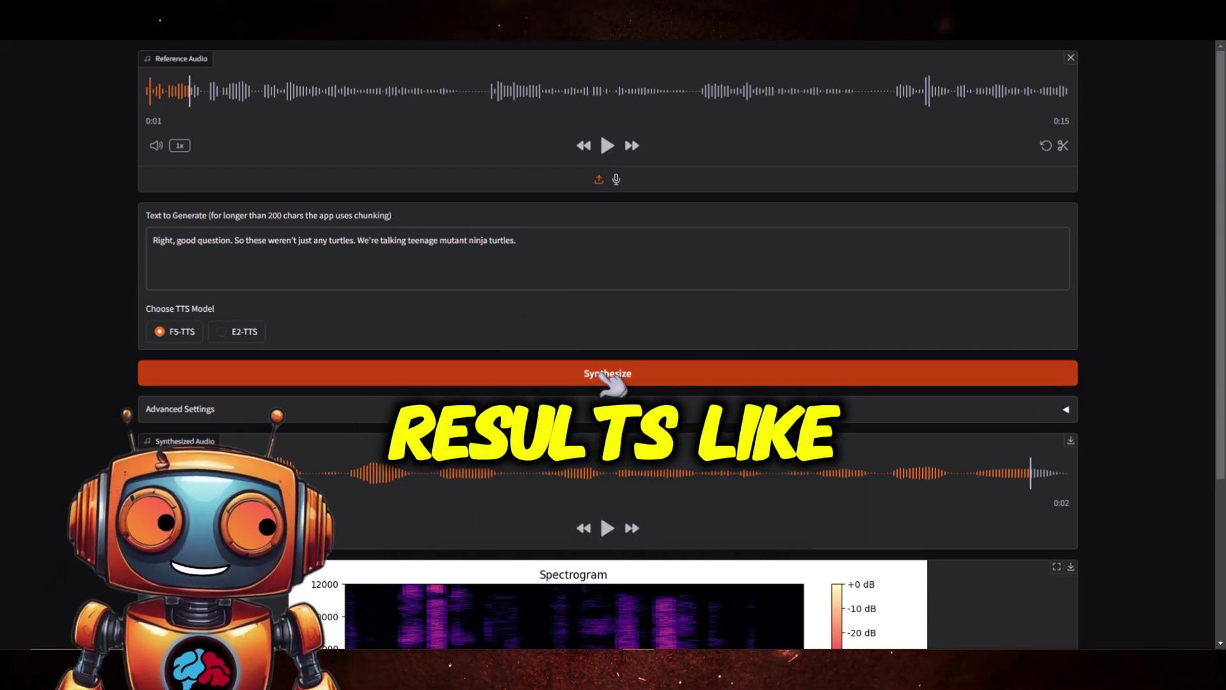